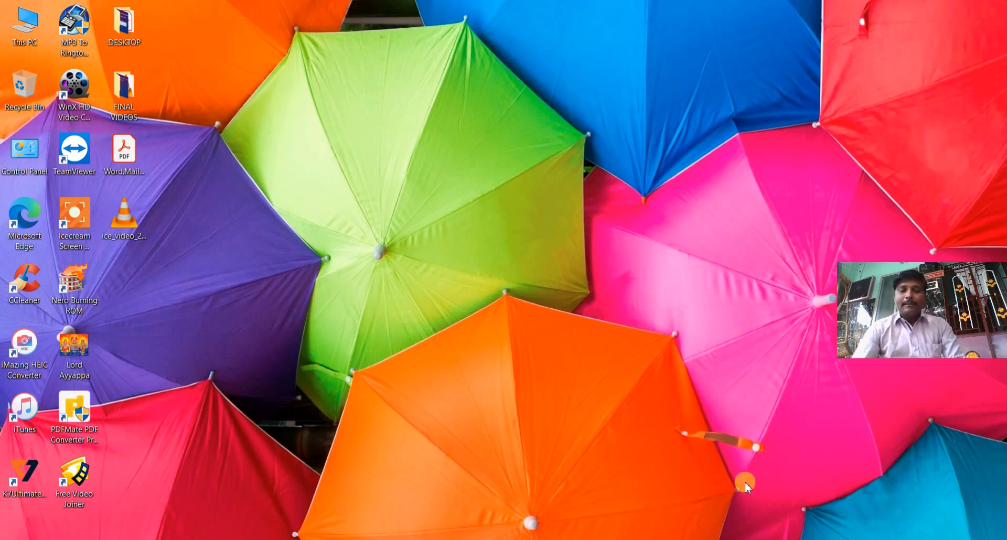
# - Open the Exercise No. 2 Numbering and Bulleting PDF in Acrobat Reader and read through its aim and procedure
pyautogui.moveTo(693, 539)
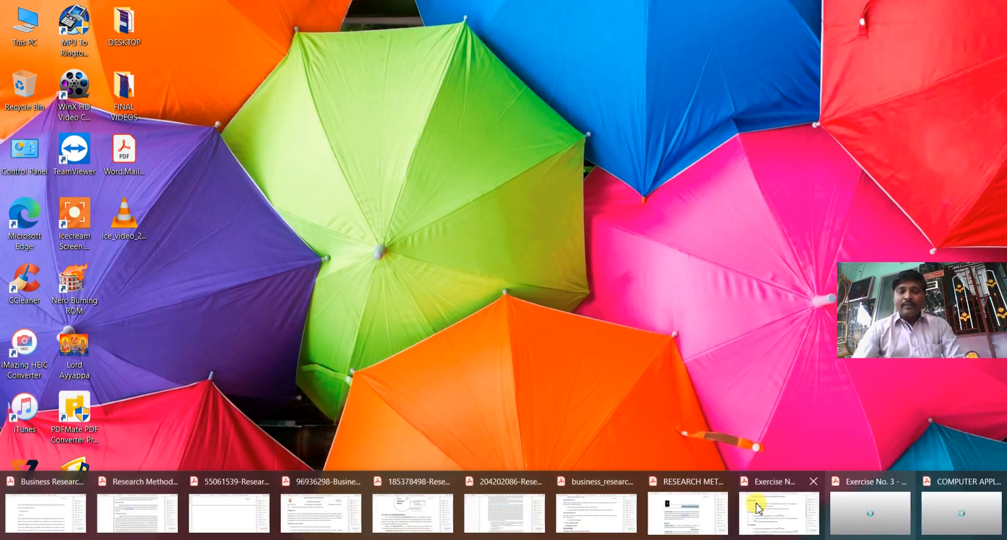
pyautogui.click(756, 507)
pyautogui.scroll(4, 480, 302)
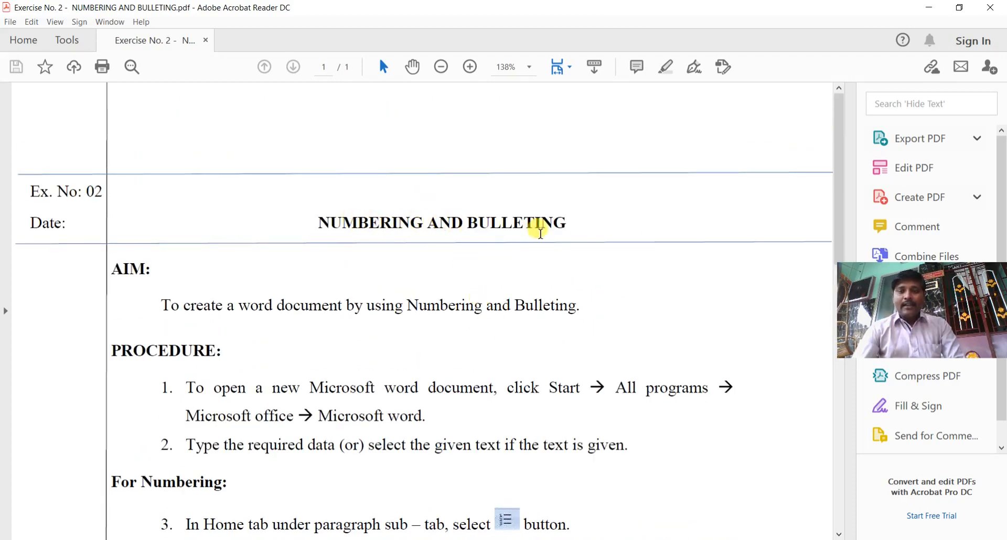
pyautogui.scroll(-3, 559, 231)
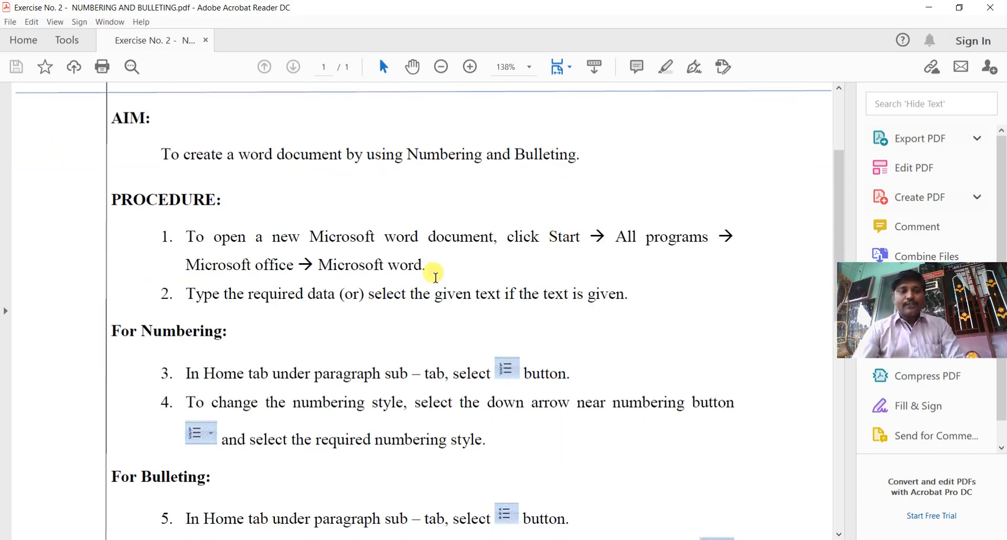
pyautogui.scroll(-2, 309, 349)
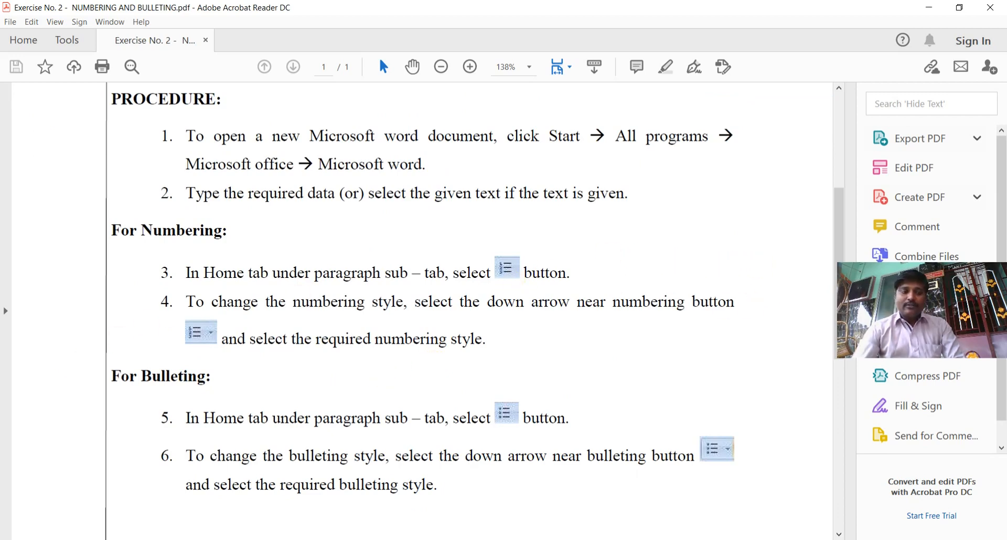
# - Find Microsoft Office Word 2007 among the installed programs and switch to a blank Word document
pyautogui.click(12, 539)
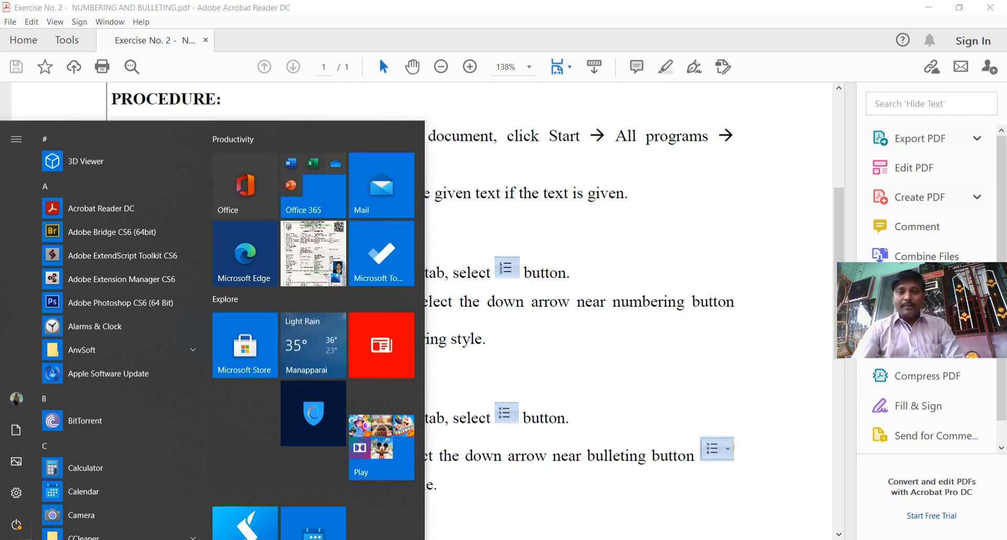
pyautogui.scroll(-10, 151, 426)
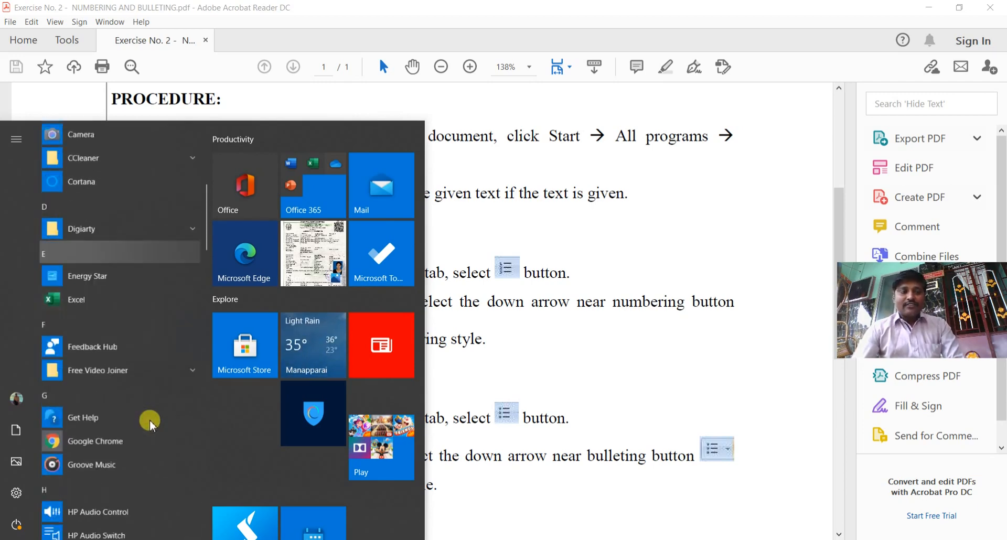
pyautogui.scroll(-10, 151, 422)
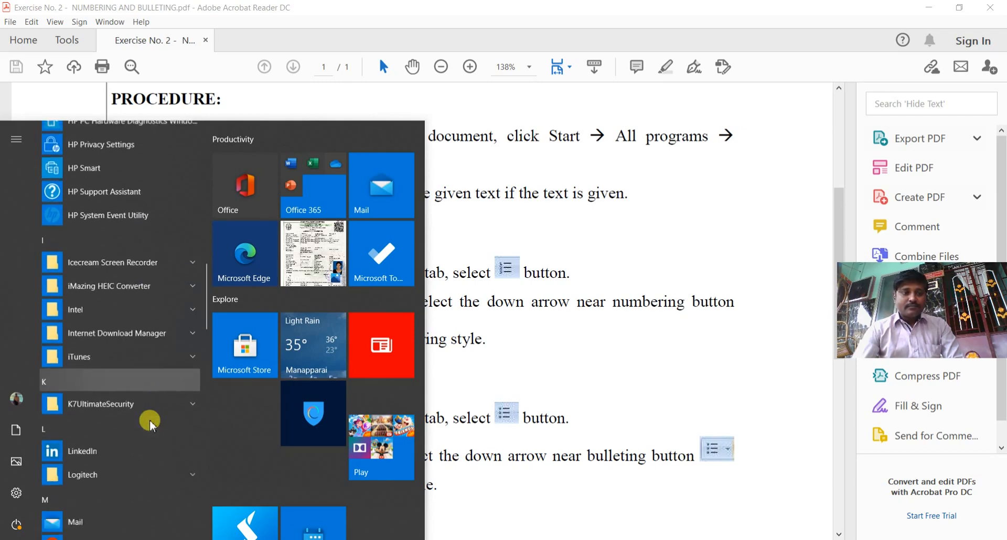
pyautogui.scroll(-1, 149, 425)
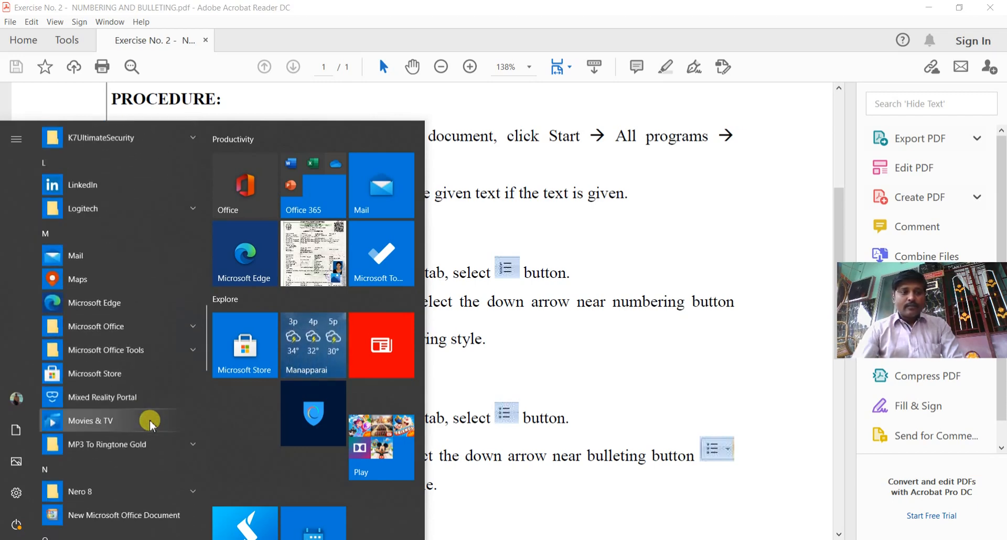
pyautogui.click(140, 327)
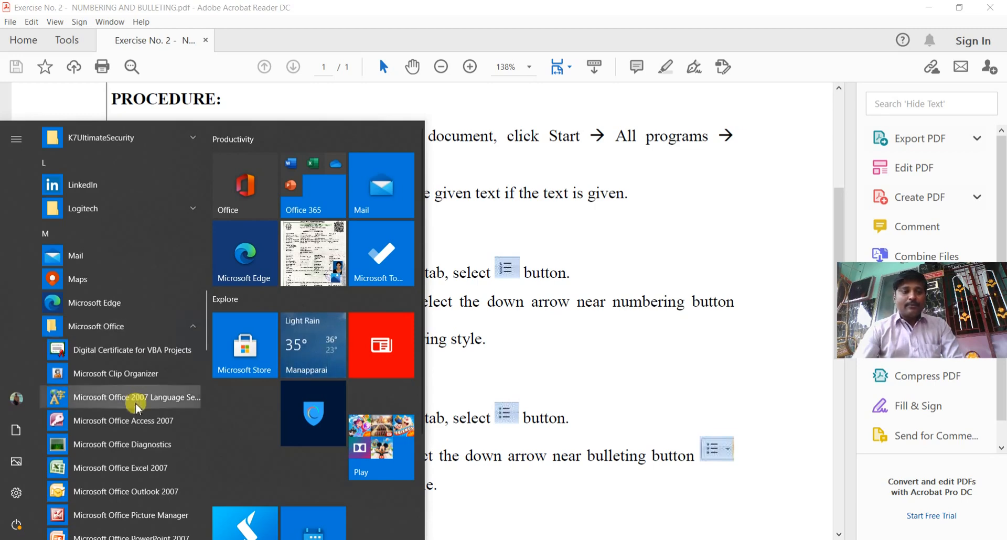
pyautogui.scroll(-3, 134, 396)
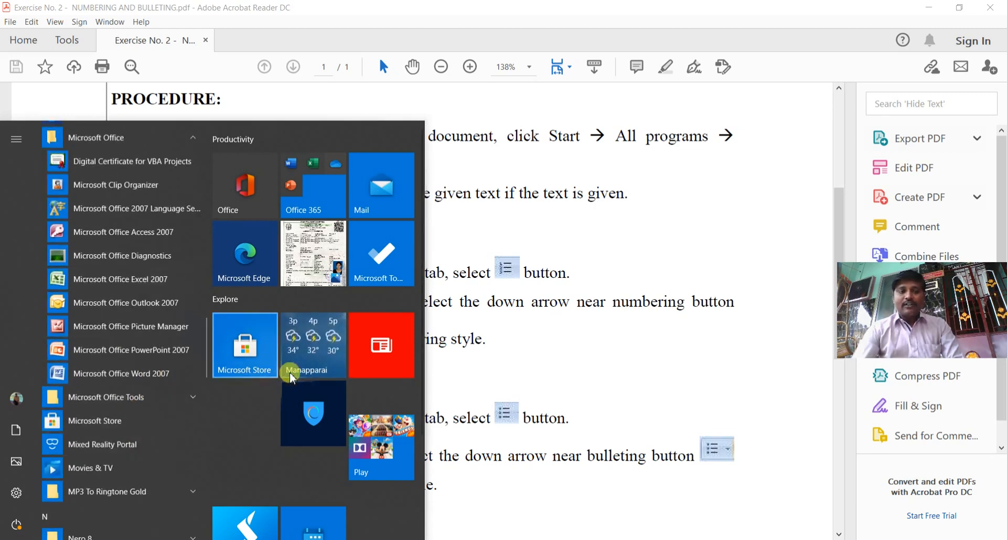
pyautogui.click(544, 341)
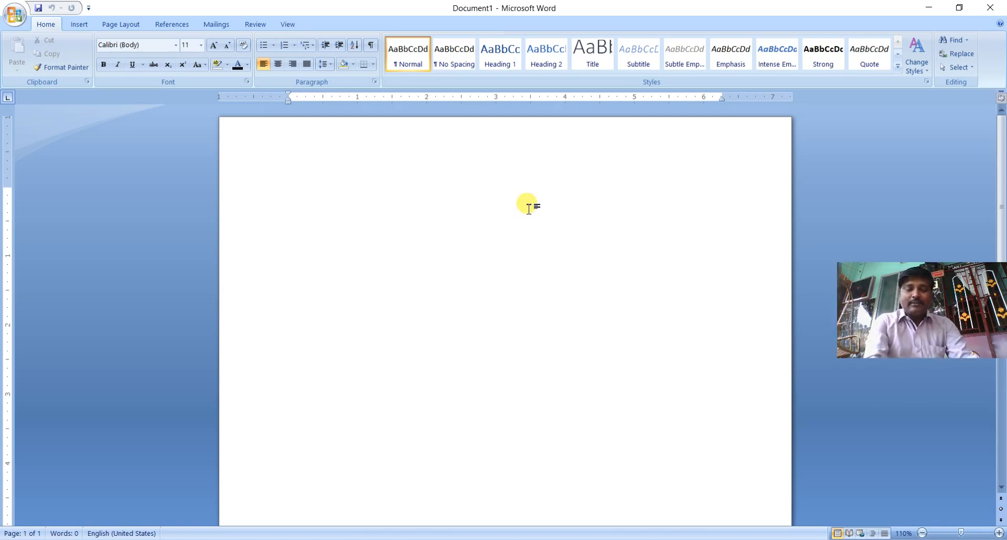
# - Enter the heading "List out the Characteristics of Computer using Numbering." at the start of the blank document
pyautogui.write('List')
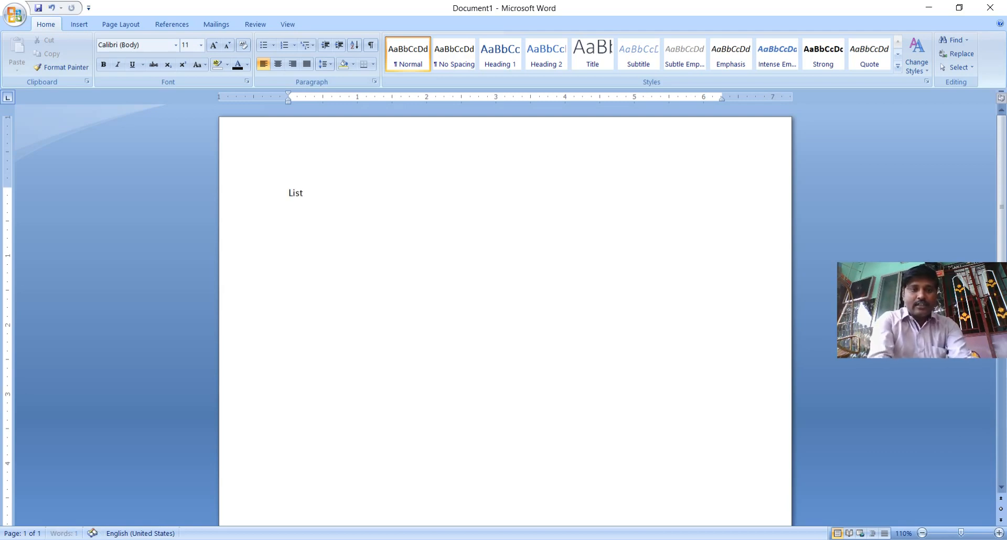
pyautogui.write(' out the')
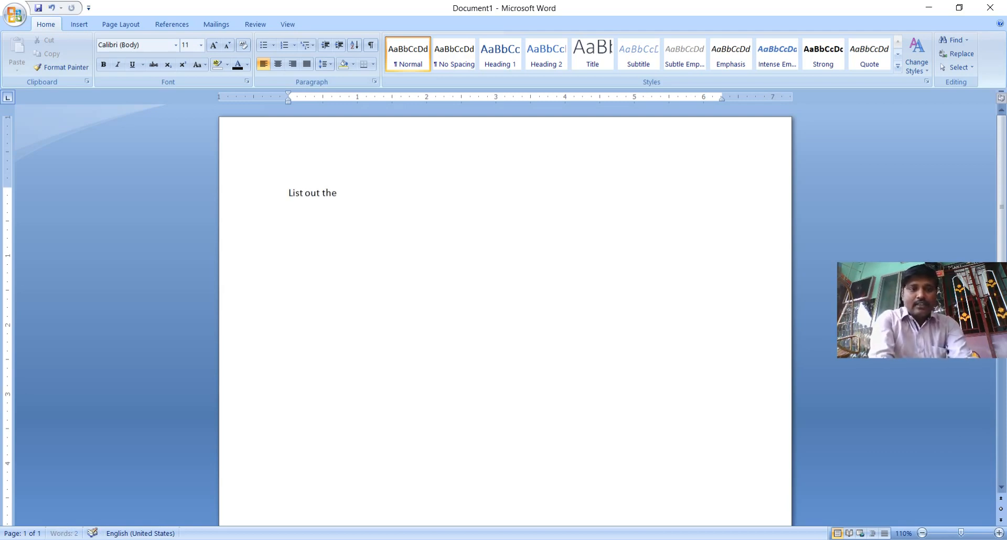
pyautogui.write(' CHaract')
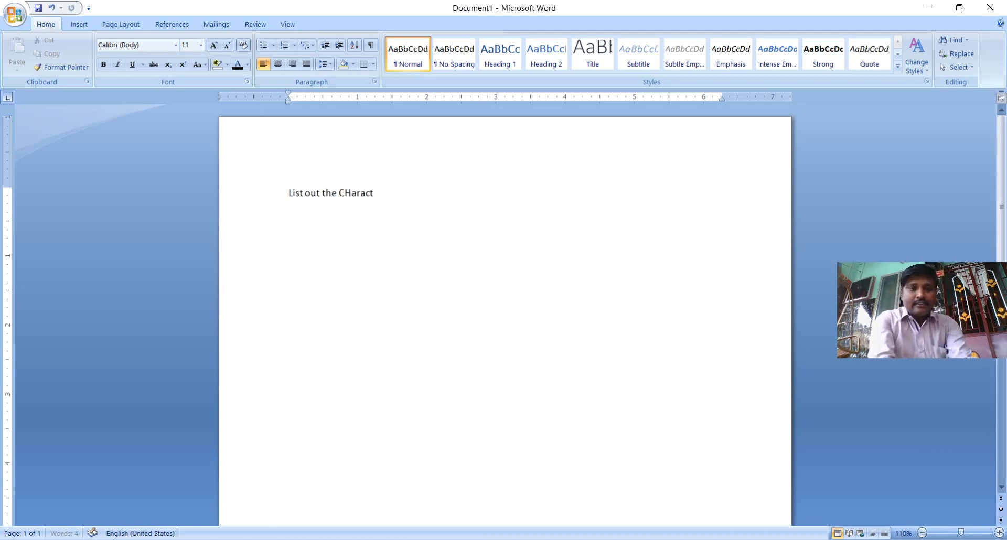
pyautogui.write('eristics ')
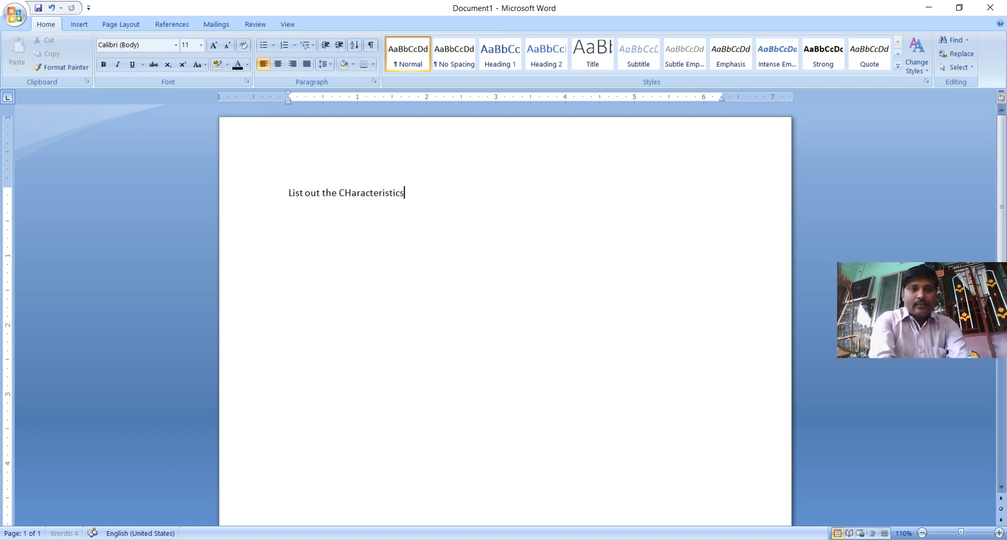
pyautogui.write('of Comp[')
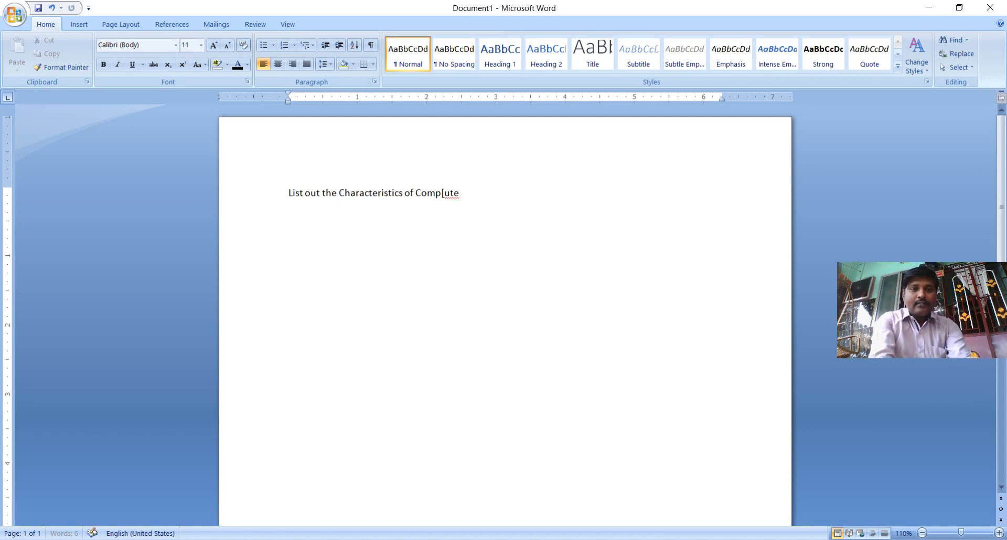
pyautogui.press('BackSpace')
pyautogui.write('u')
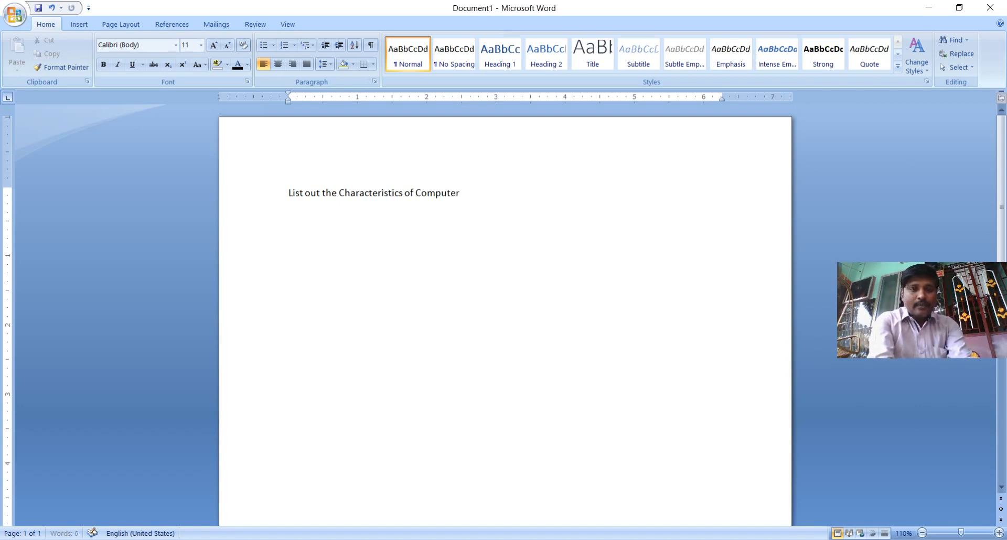
pyautogui.write('ter usin')
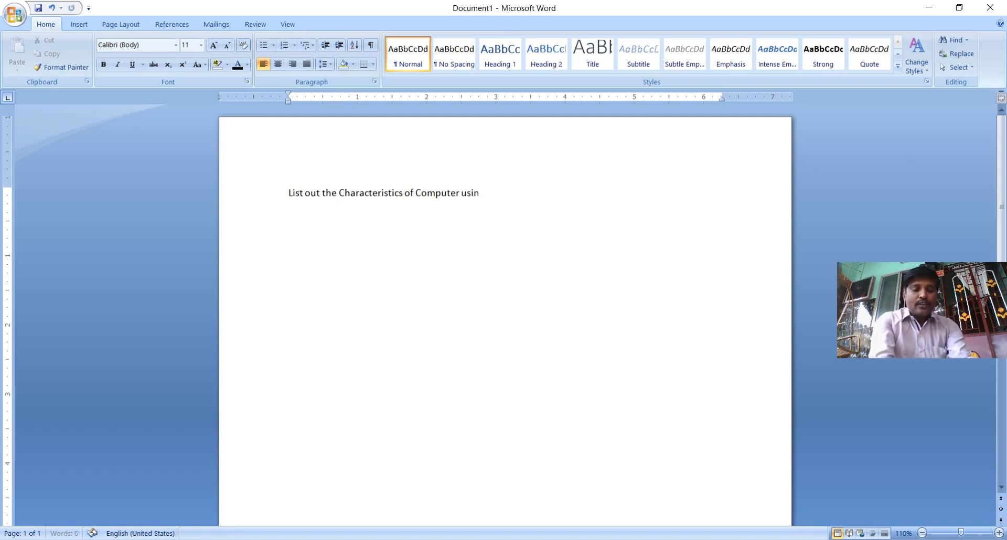
pyautogui.write('g Numbering')
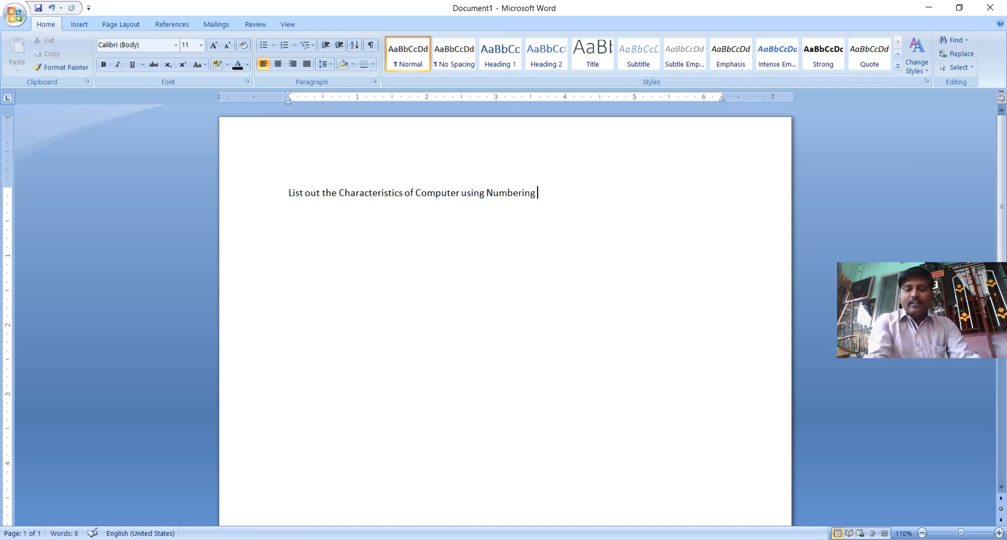
pyautogui.press('BackSpace')
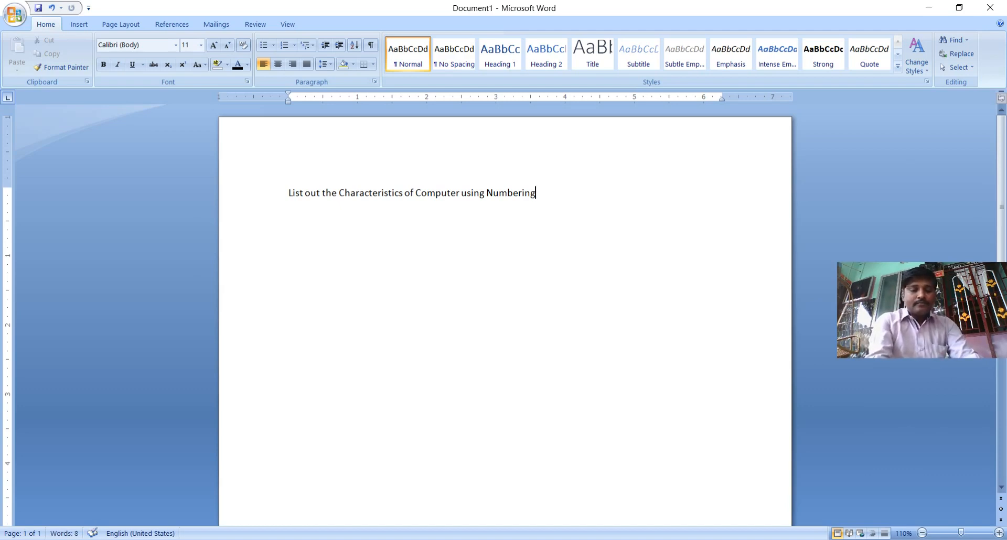
pyautogui.write('.')
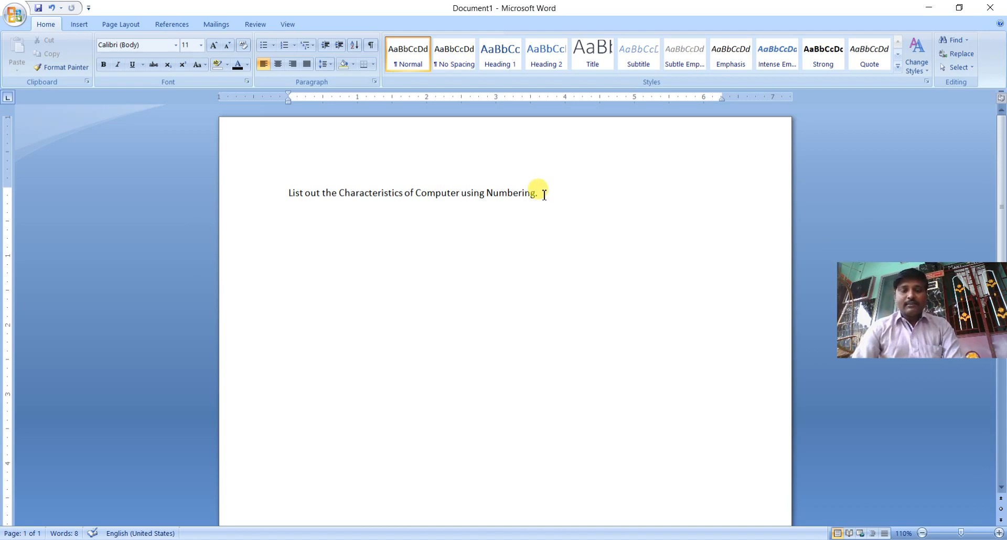
# - Change the font of the whole heading line to Times New Roman
pyautogui.moveTo(544, 195); pyautogui.dragTo(284, 184)
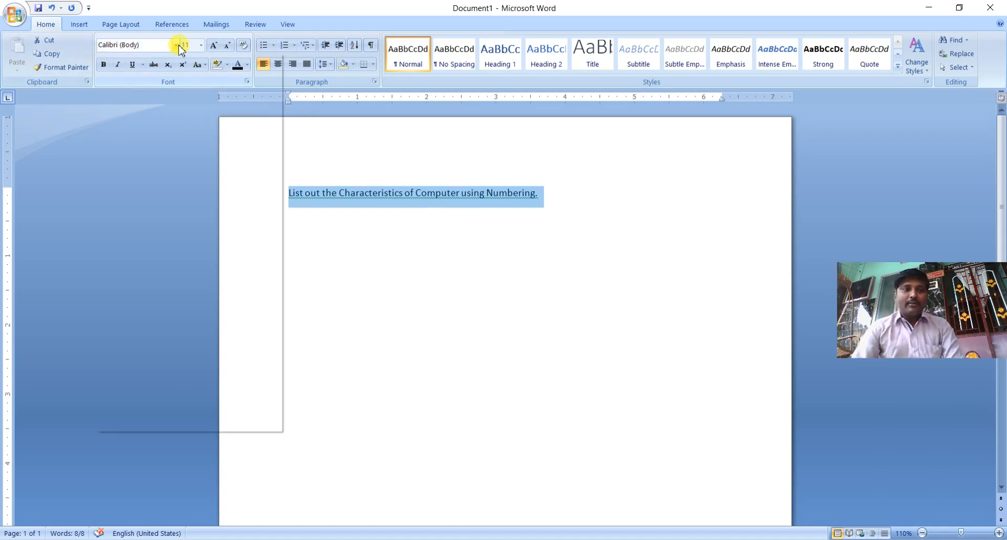
pyautogui.click(176, 45)
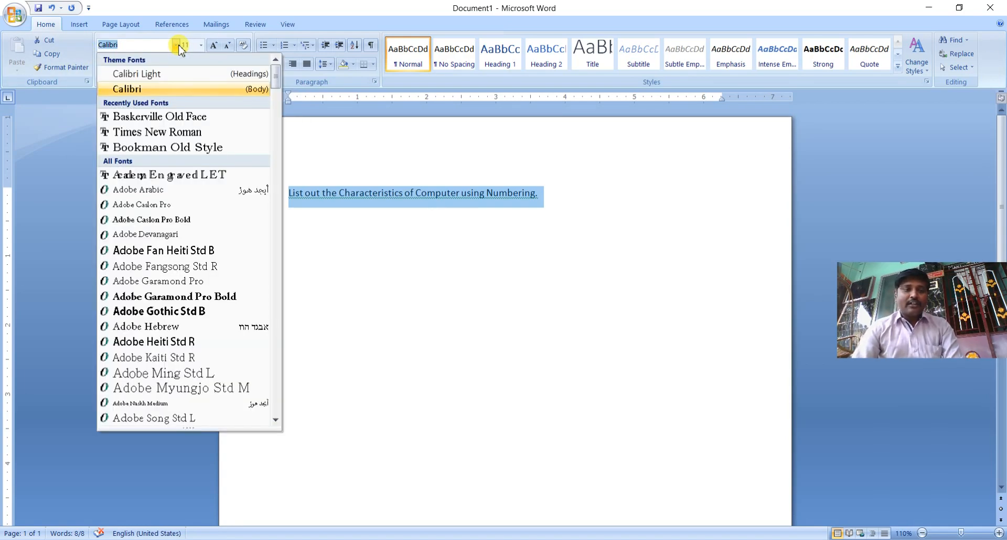
pyautogui.click(176, 134)
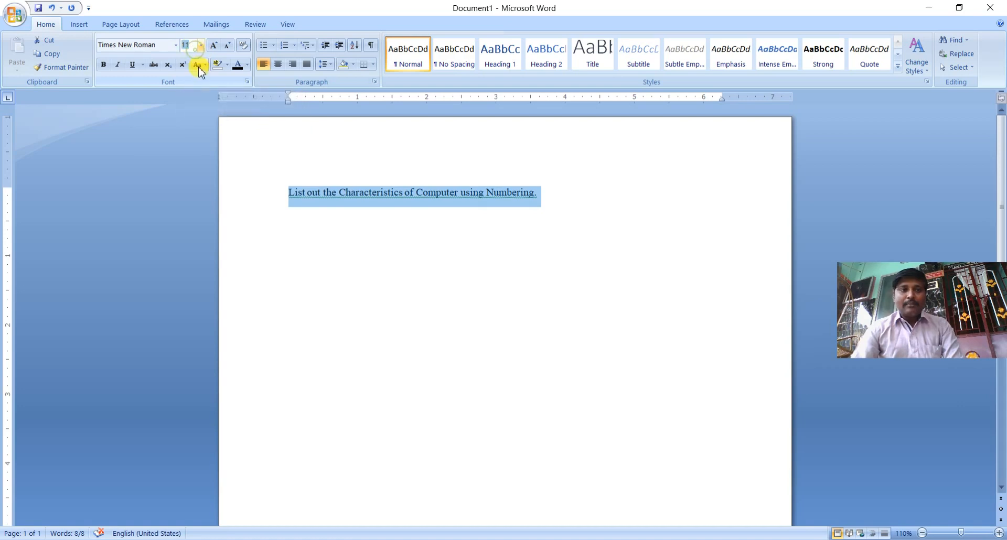
# - Enlarge the selected heading text to font size 28
pyautogui.click(202, 46)
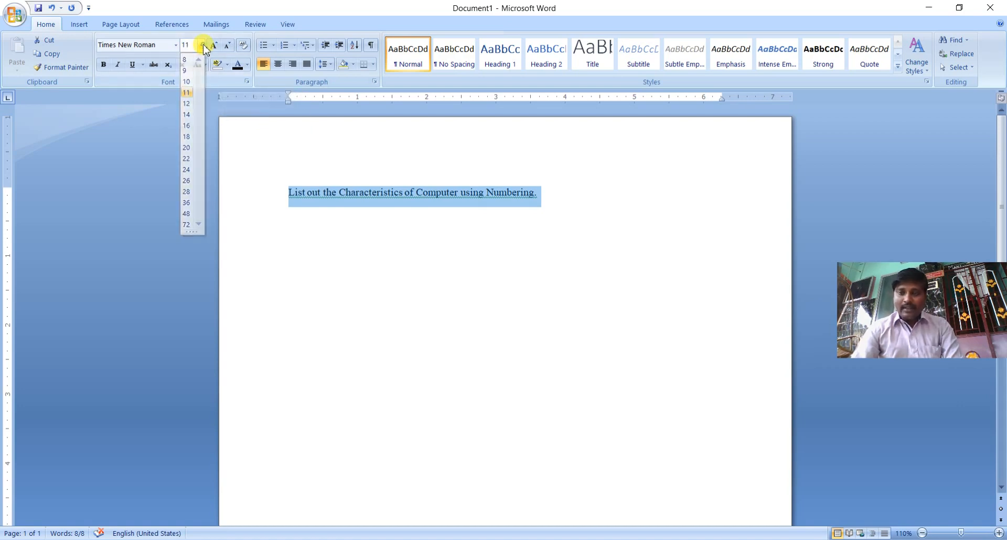
pyautogui.click(203, 47)
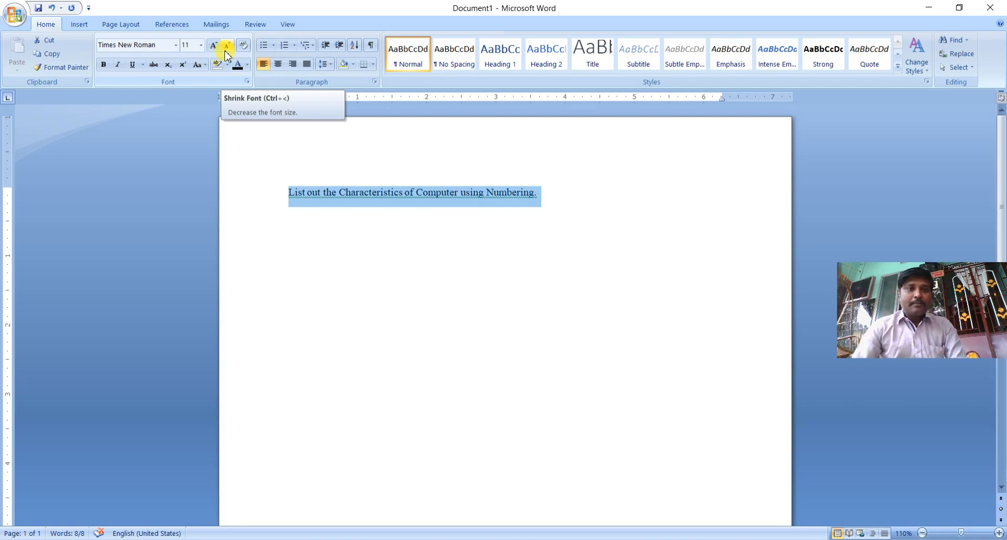
pyautogui.click(225, 50)
pyautogui.click(226, 51)
pyautogui.click(212, 43)
pyautogui.click(212, 43)
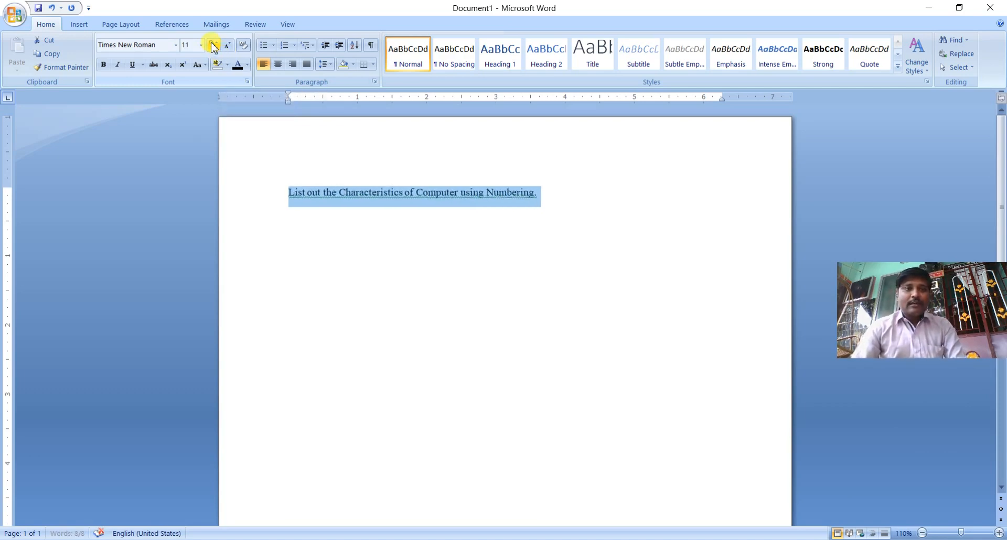
pyautogui.doubleClick(214, 46)
pyautogui.doubleClick(214, 46)
pyautogui.click(213, 46)
pyautogui.doubleClick(214, 47)
pyautogui.doubleClick(213, 47)
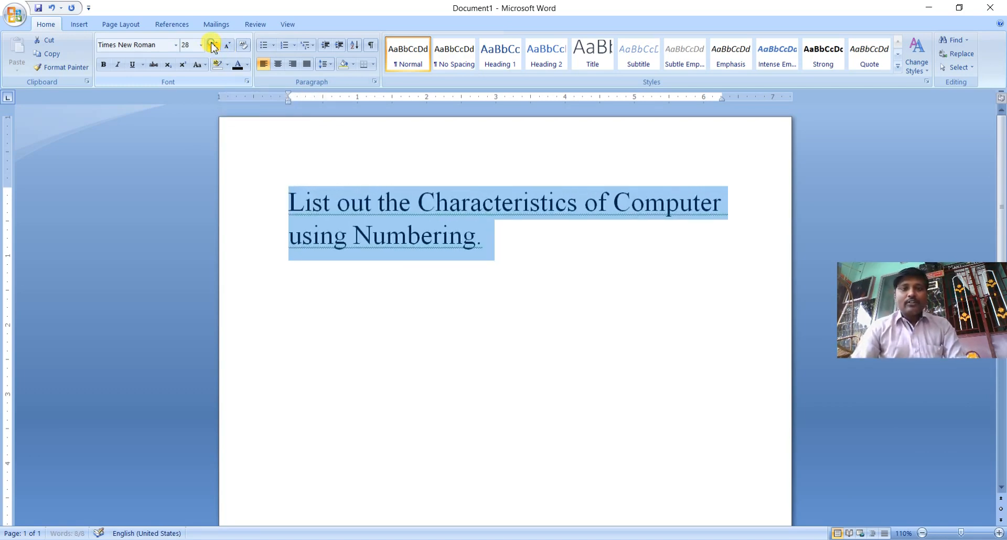
# - Remove the full stop at the end of the heading and start a new paragraph below it
pyautogui.click(496, 244)
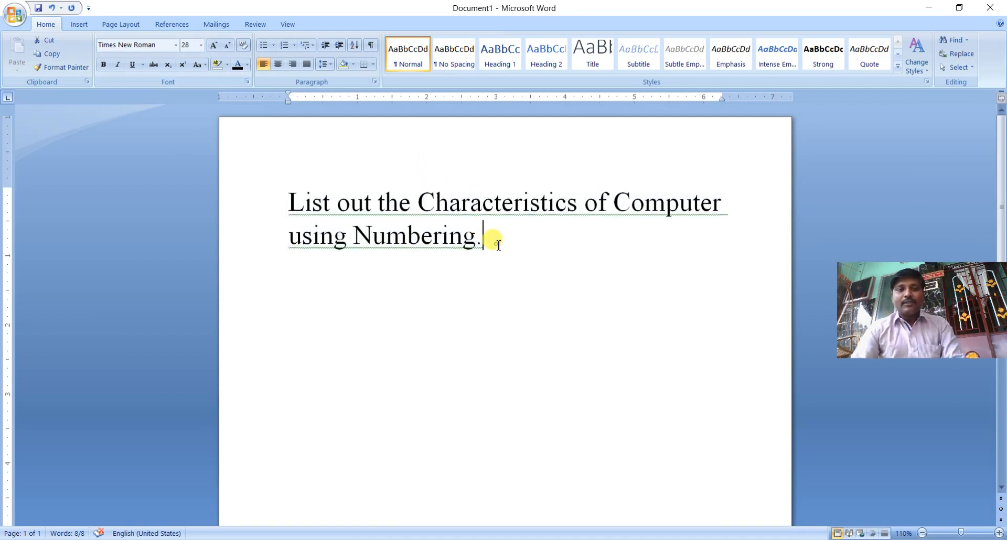
pyautogui.press('BackSpace')
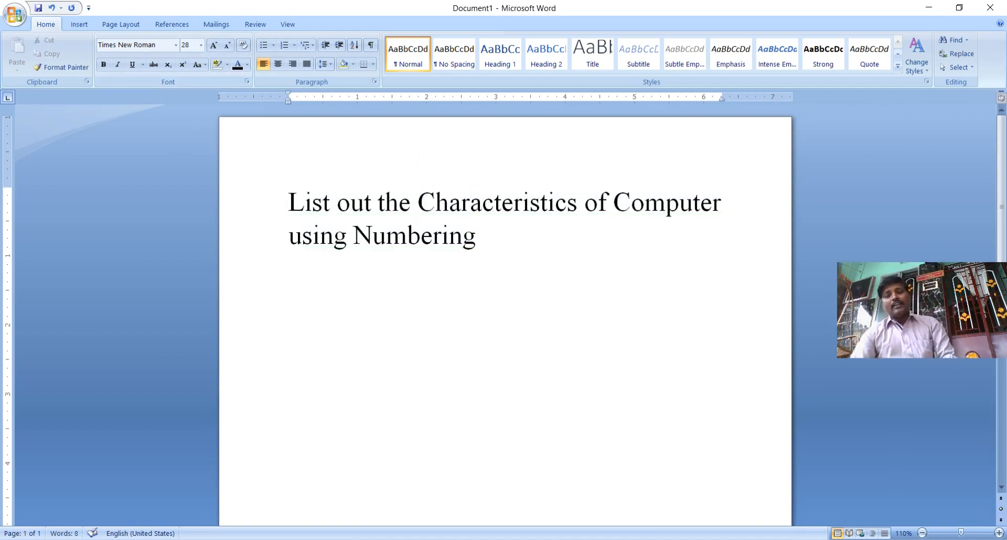
pyautogui.press('Return')
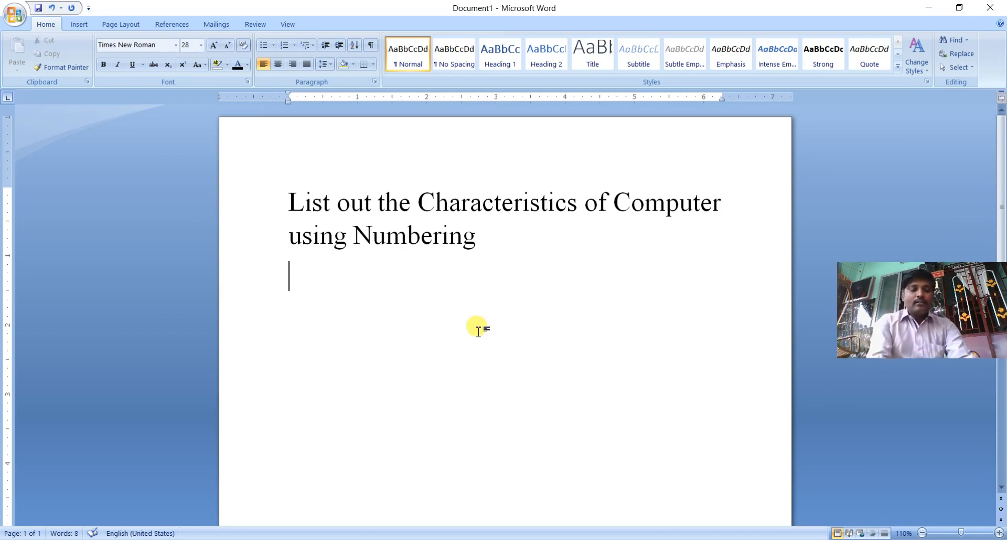
# - Enter "Higher Speed" and "Accuracy" as separate lines below the heading
pyautogui.write('Higher')
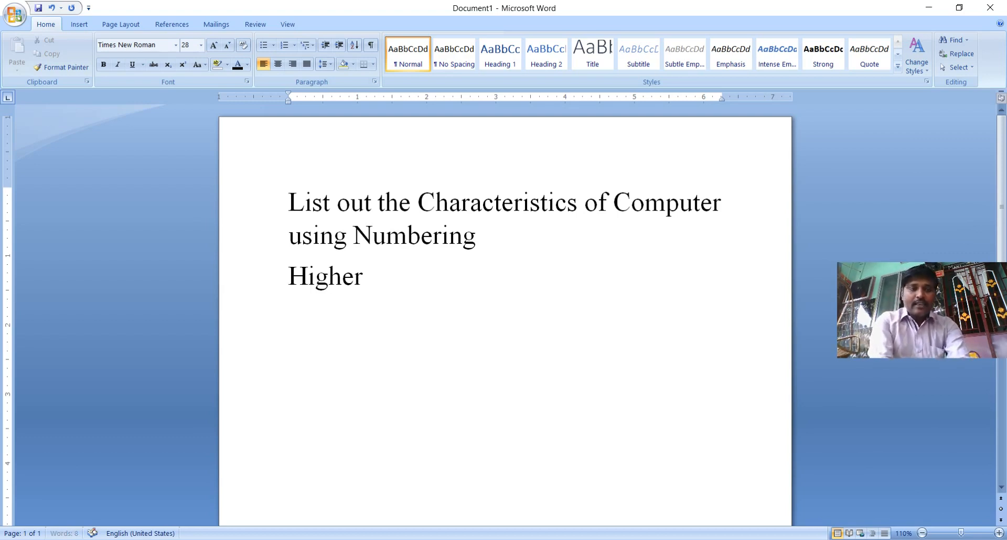
pyautogui.write(' Spped')
pyautogui.press('BackSpace')
pyautogui.press('BackSpace')
pyautogui.press('BackSpace')
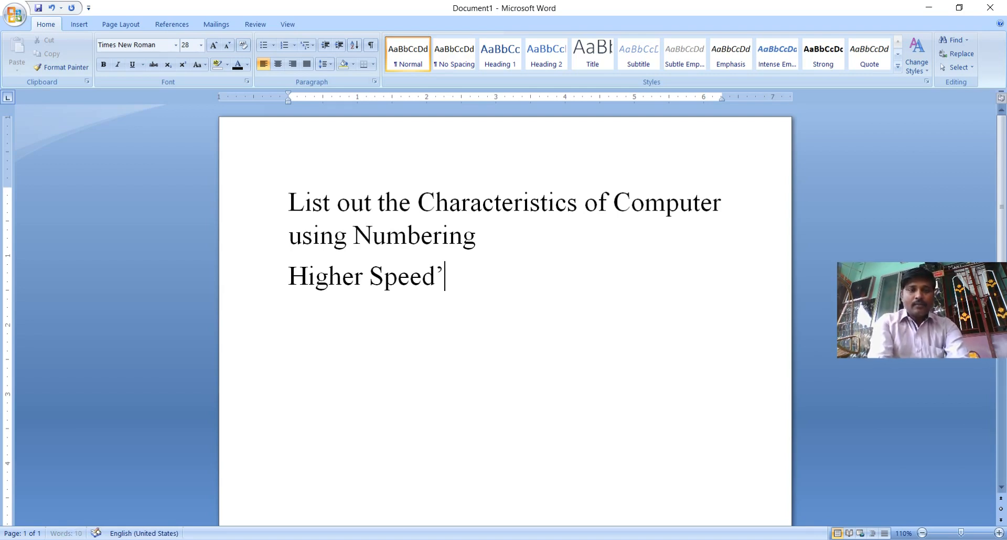
pyautogui.press('BackSpace')
pyautogui.press('Return')
pyautogui.write('A')
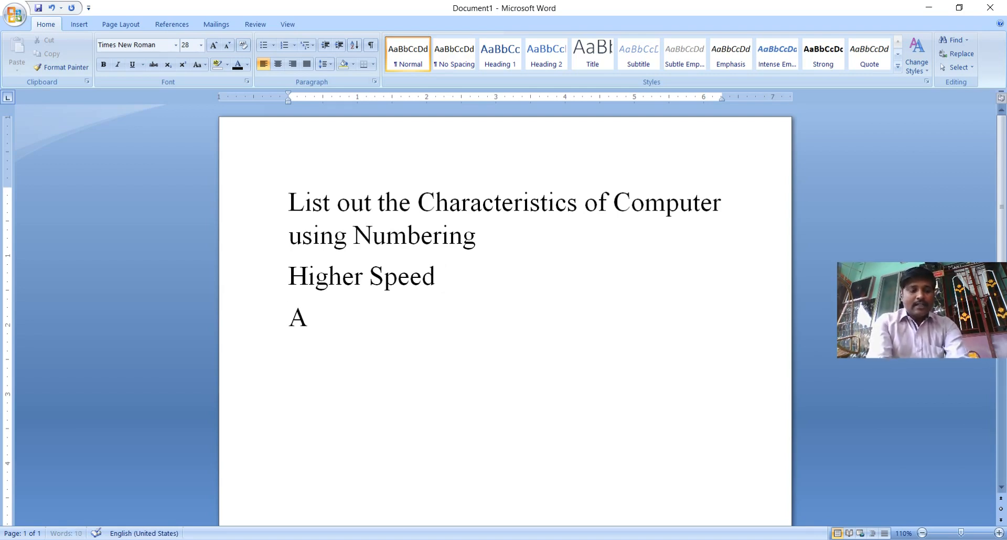
pyautogui.write('ccuracy')
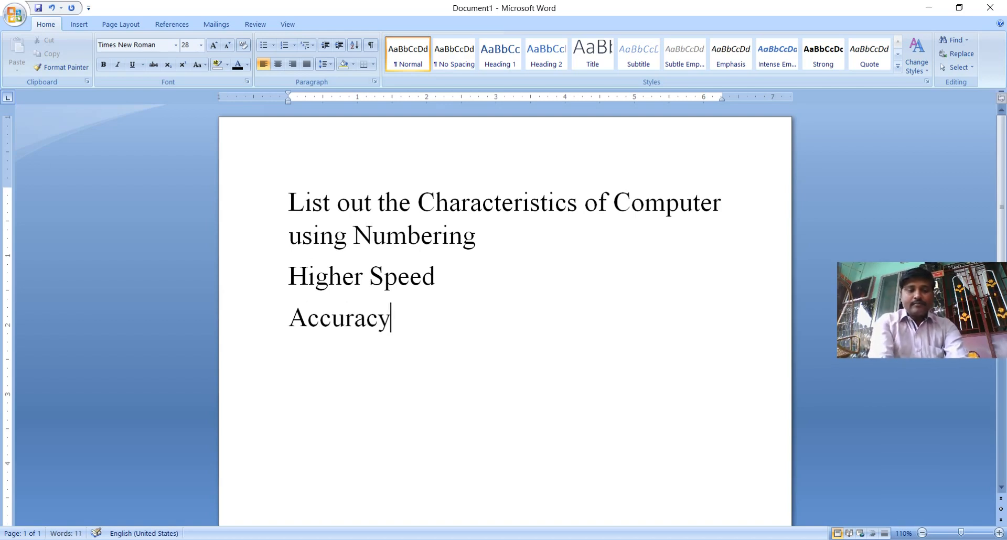
# - Add "Storage" on its own line below "Accuracy" and begin the "Automation" line beneath it
pyautogui.press('Return')
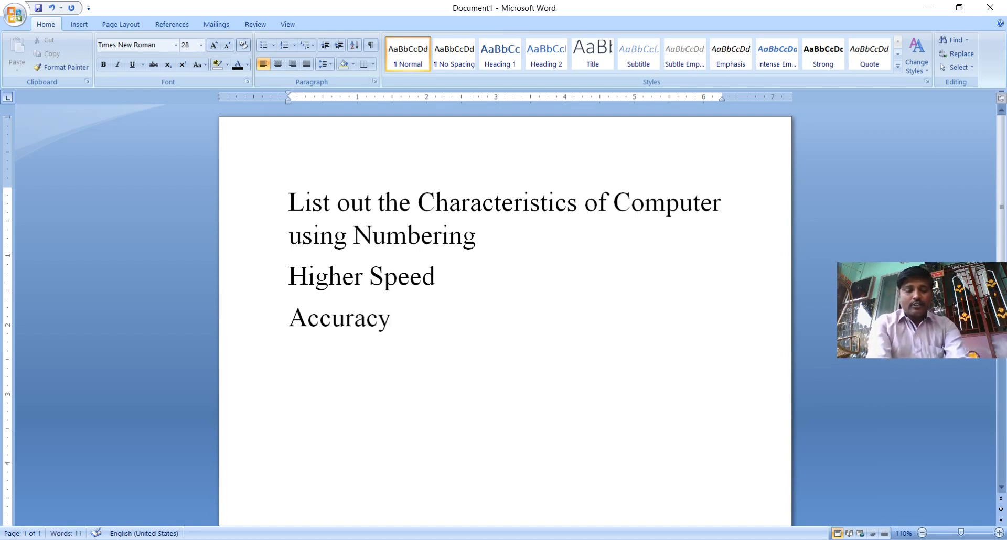
pyautogui.write('Sto')
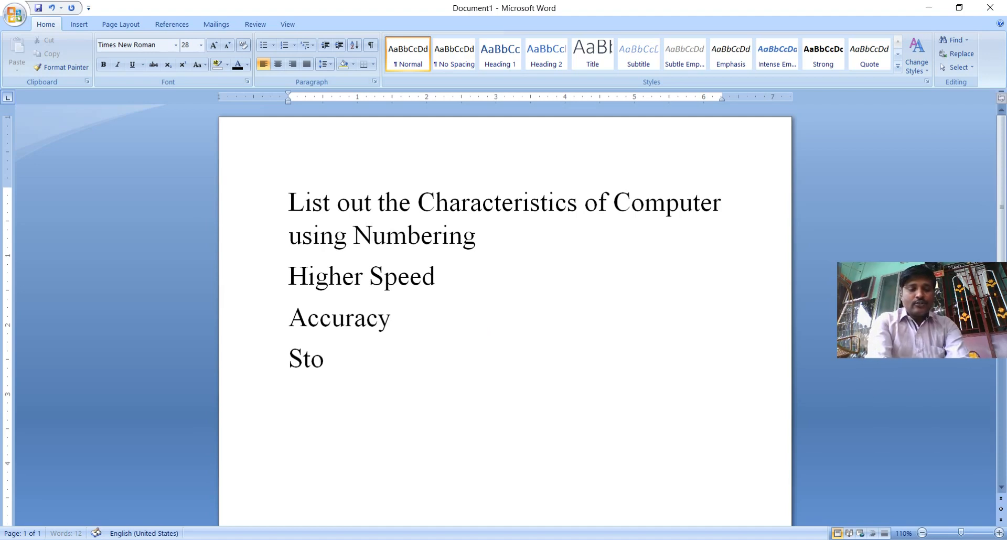
pyautogui.write('rage')
pyautogui.press('Return')
pyautogui.write('Aut')
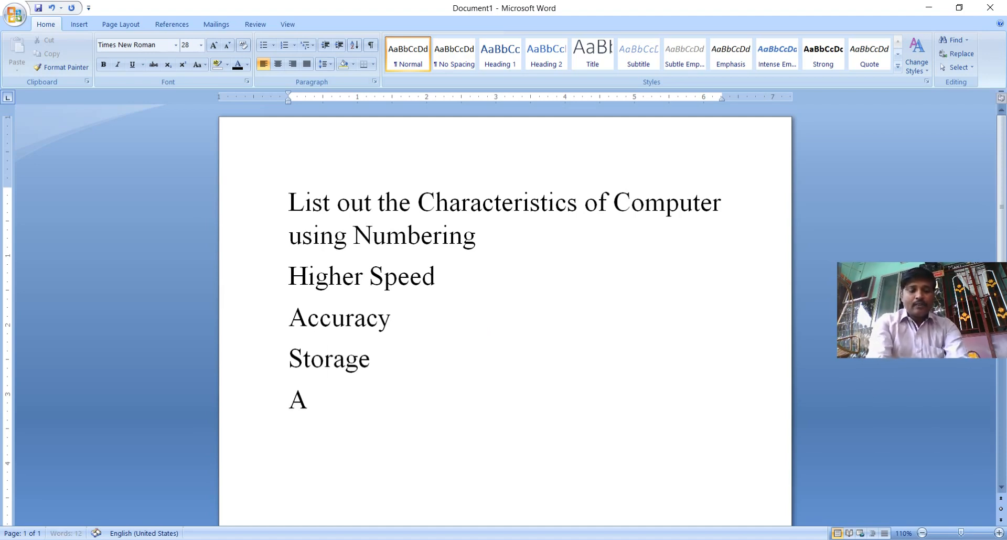
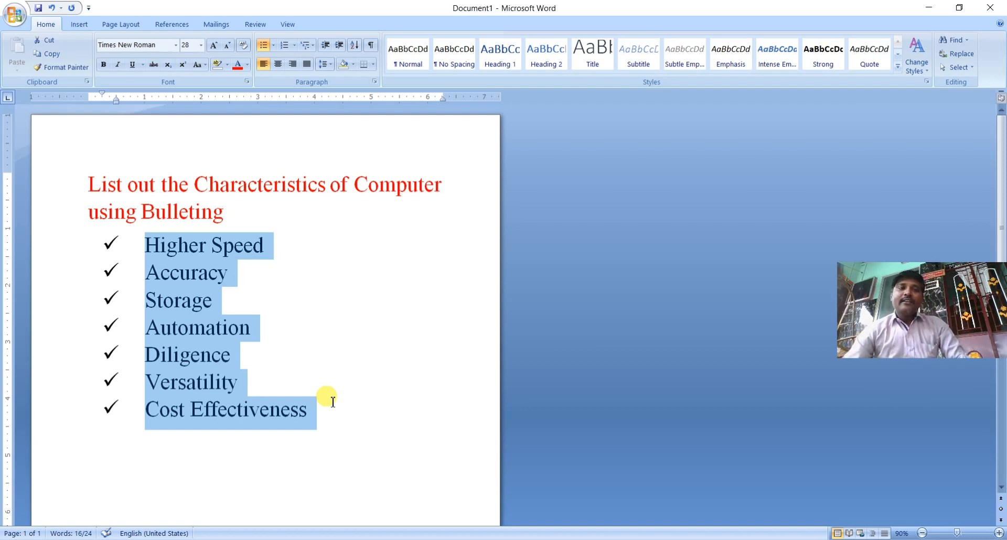
# - Try a), b), c) numbering on the selected characteristics list and restore its check mark bullets
pyautogui.click(286, 48)
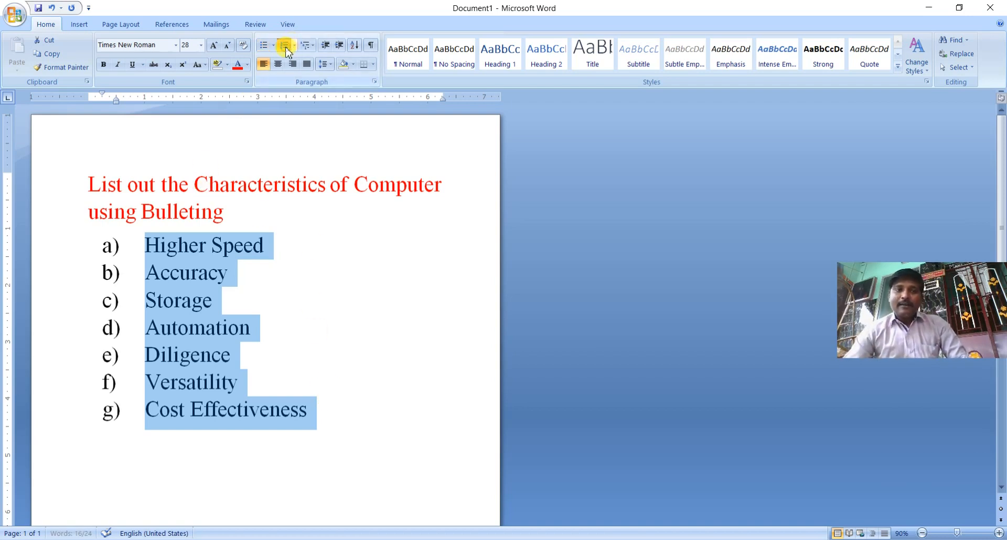
pyautogui.click(264, 51)
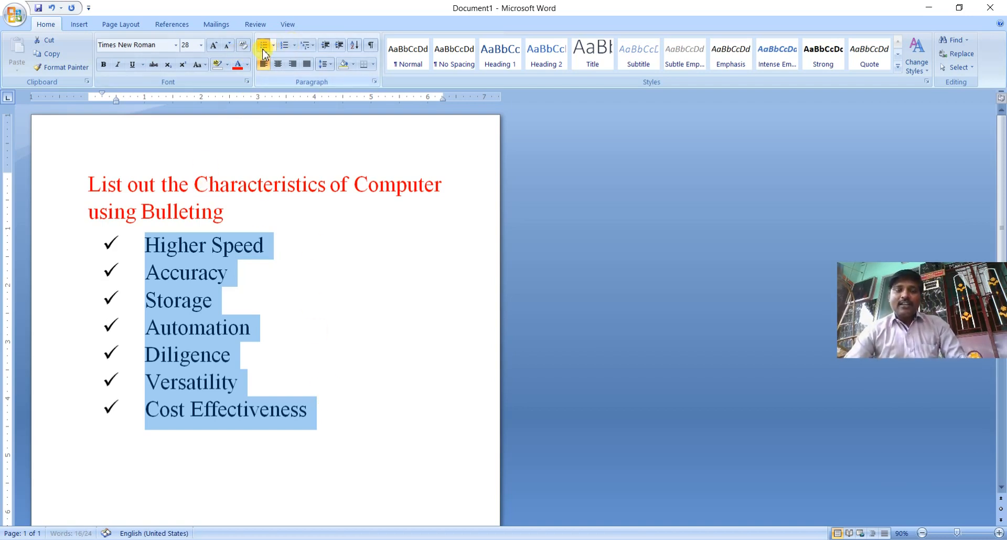
pyautogui.click(294, 46)
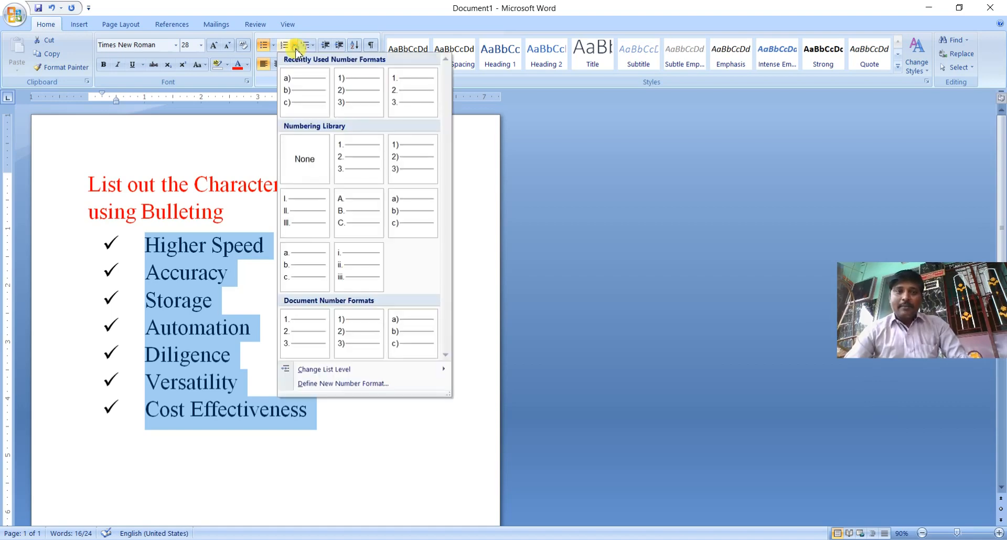
pyautogui.click(259, 82)
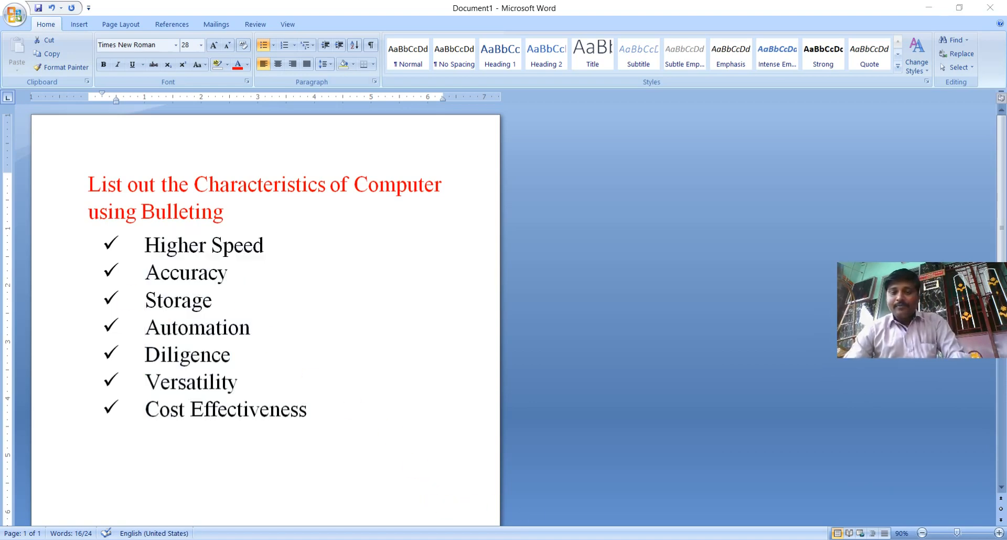
# - Switch to the "Exercise No. 3 - BUSINESS LETTER" PDF in Acrobat Reader and read its aim and procedure
pyautogui.click(867, 516)
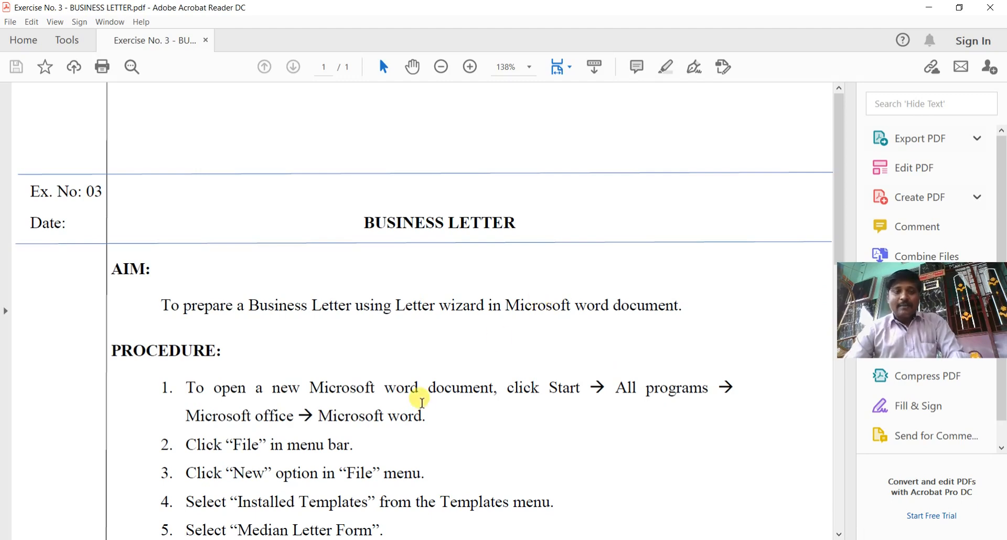
pyautogui.scroll(-3, 421, 401)
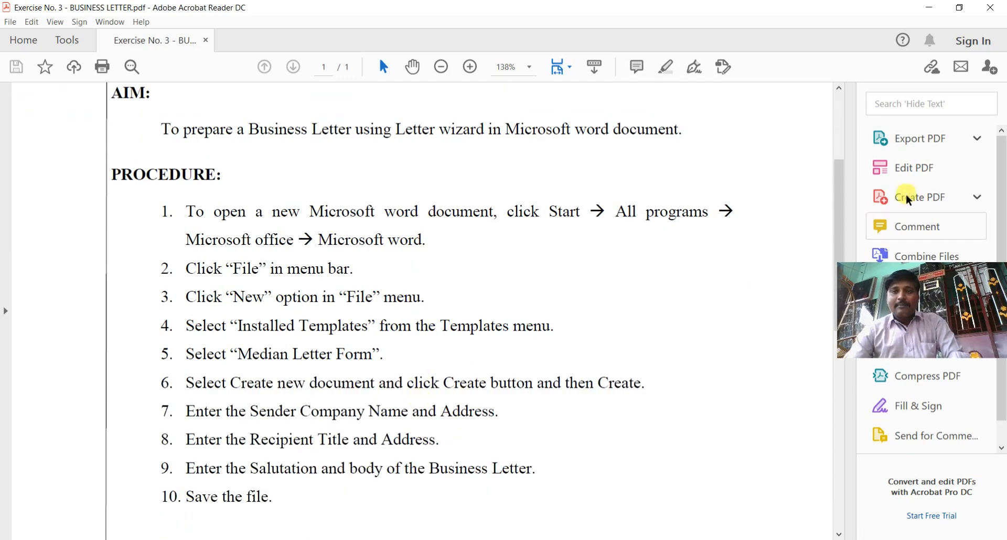
pyautogui.click(928, 7)
# - Close the bulleted list document without saving its changes and minimise the PDF window behind it
pyautogui.click(994, 5)
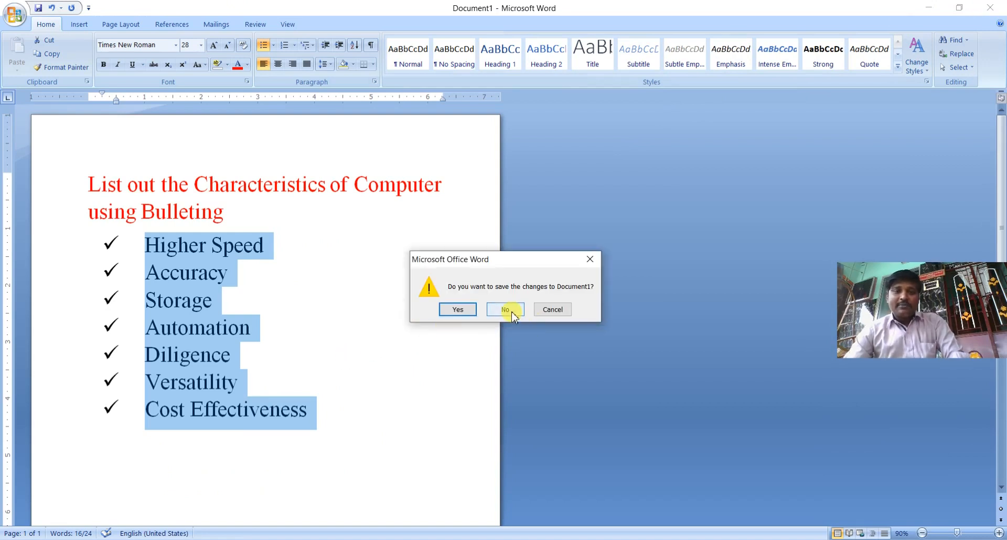
pyautogui.click(505, 309)
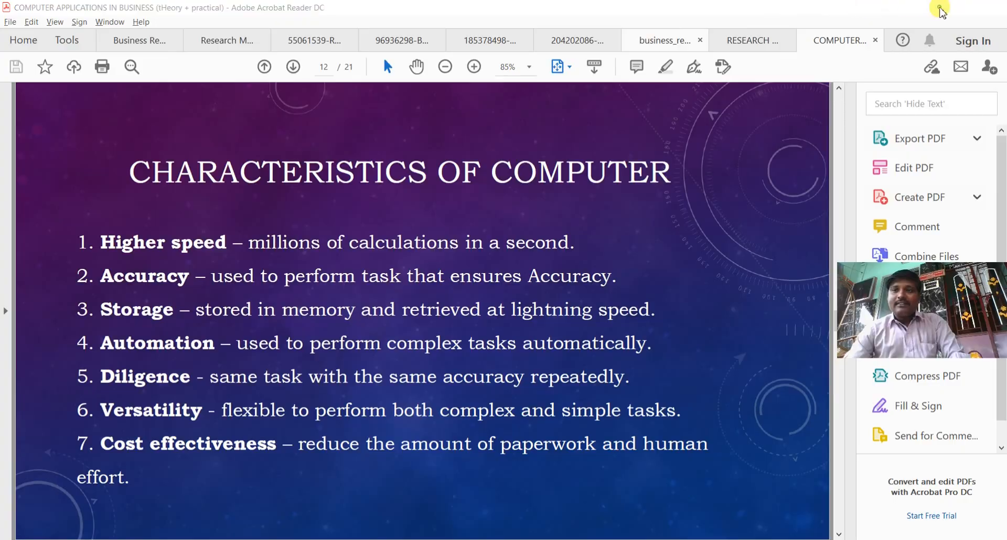
pyautogui.click(934, 7)
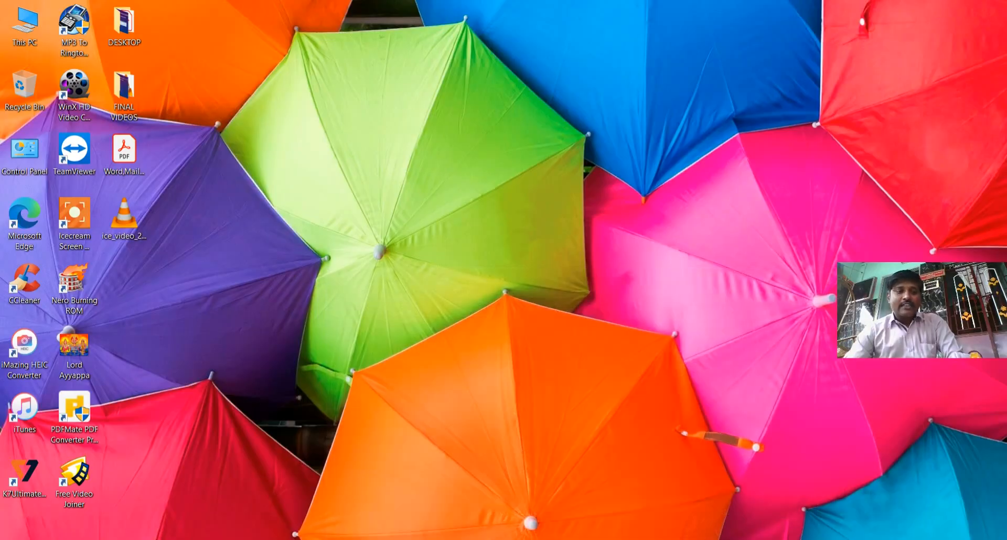
# - Start Microsoft Office Word 2007 with a blank document shown at 100% zoom
pyautogui.press('super')
pyautogui.scroll(-10, 108, 479)
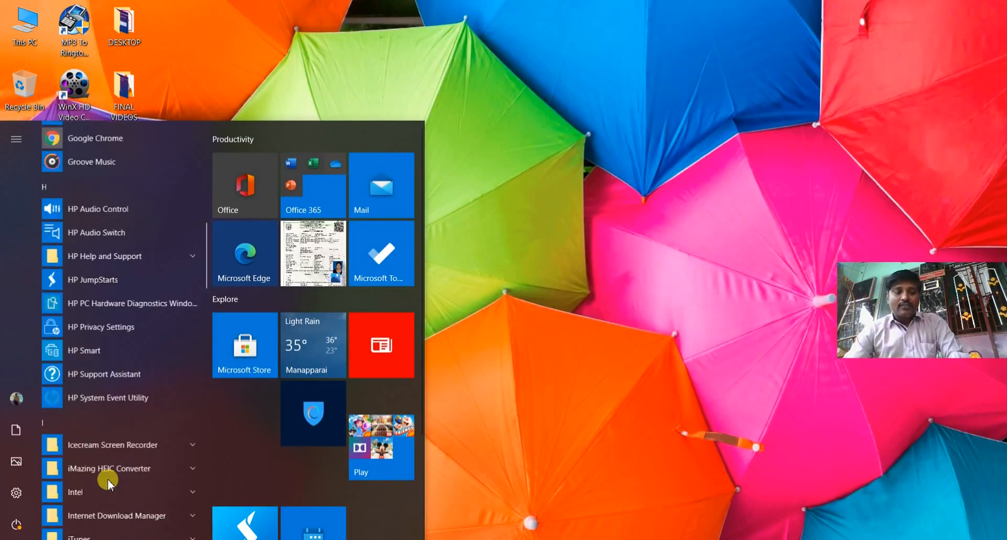
pyautogui.scroll(-6, 108, 480)
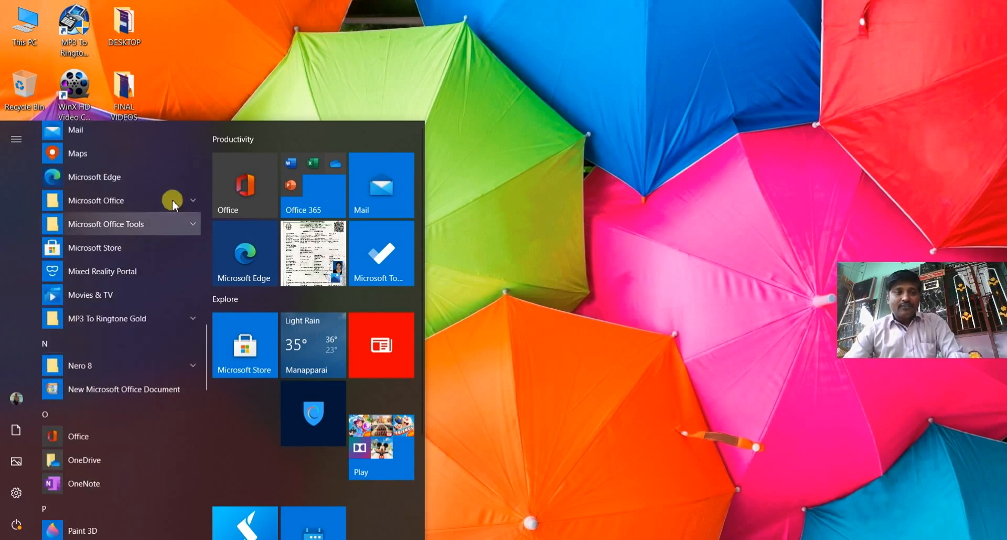
pyautogui.click(136, 202)
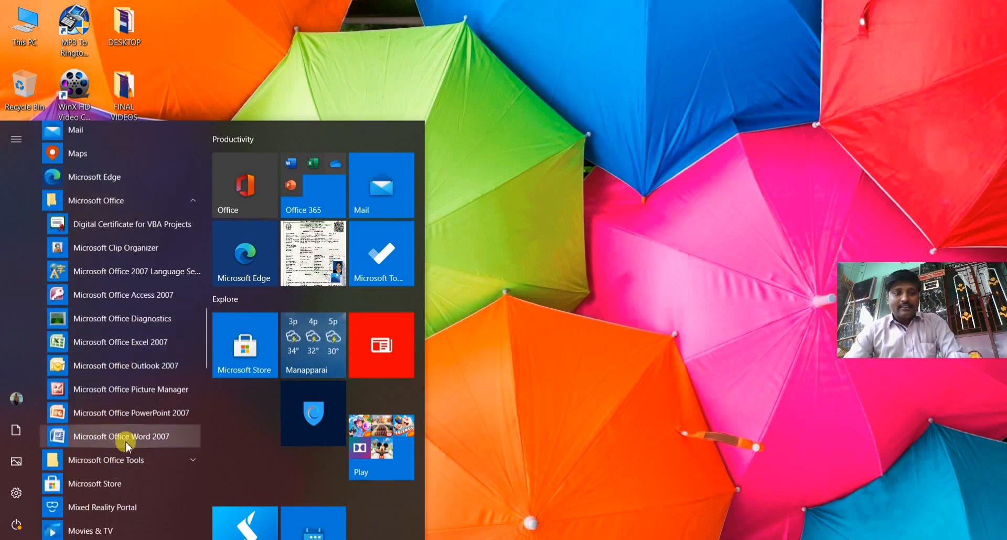
pyautogui.click(151, 434)
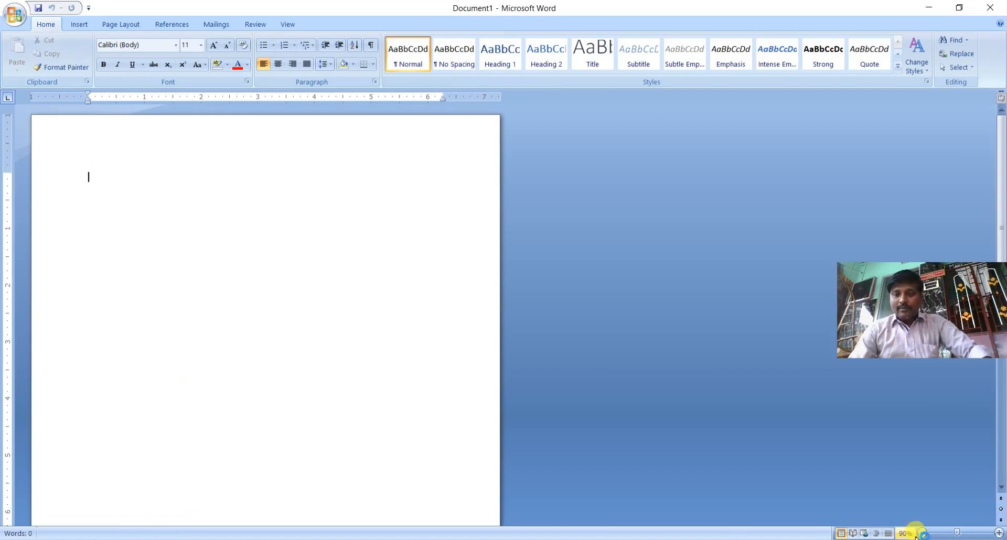
pyautogui.click(999, 533)
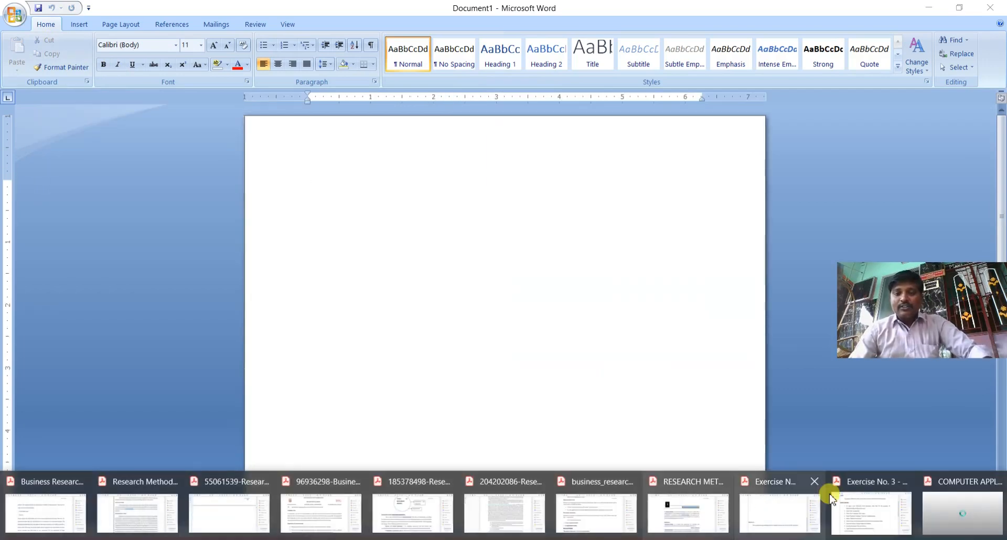
# - Review the procedure for opening a new document in the business letter PDF in Acrobat Reader
pyautogui.click(892, 493)
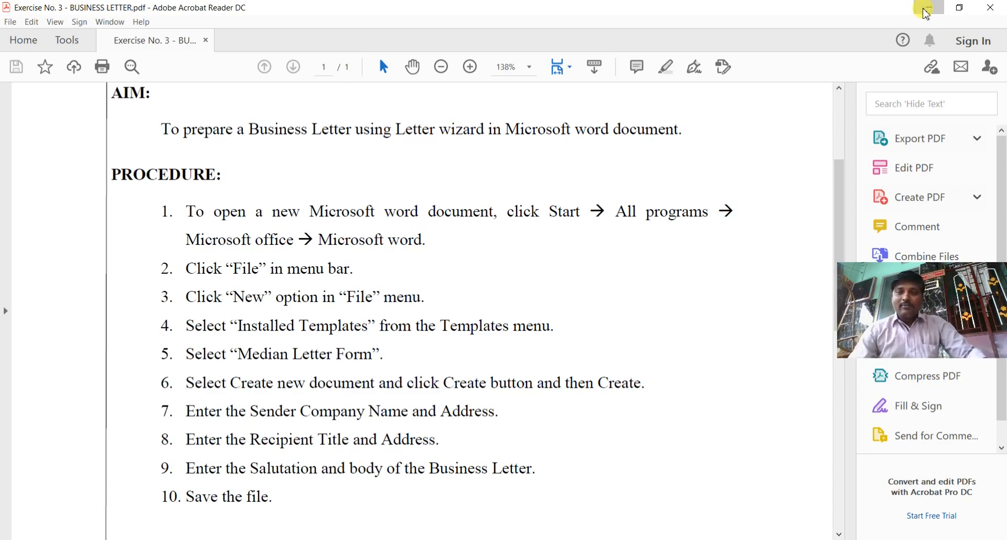
pyautogui.click(924, 9)
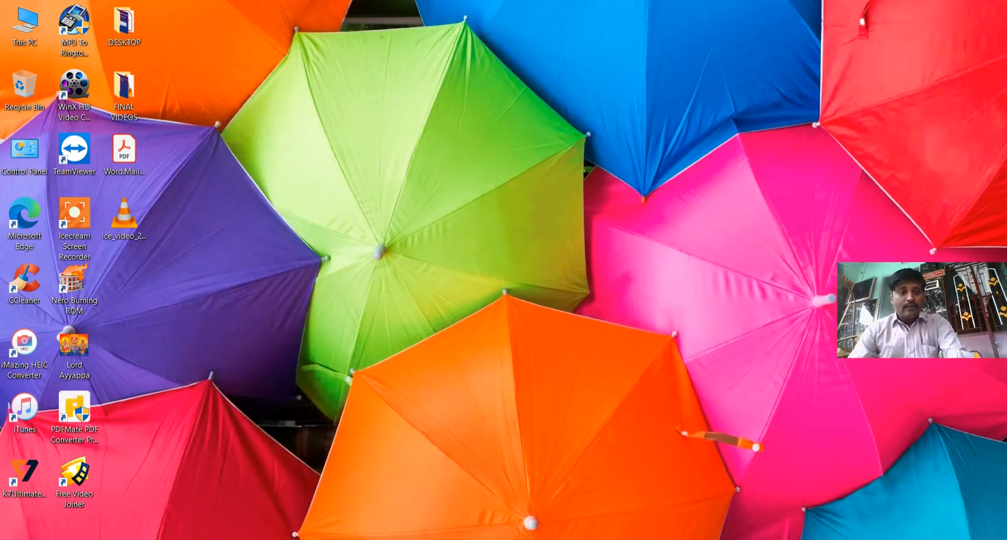
# - Start Word from the Office 365 group and create a blank document
pyautogui.press('super')
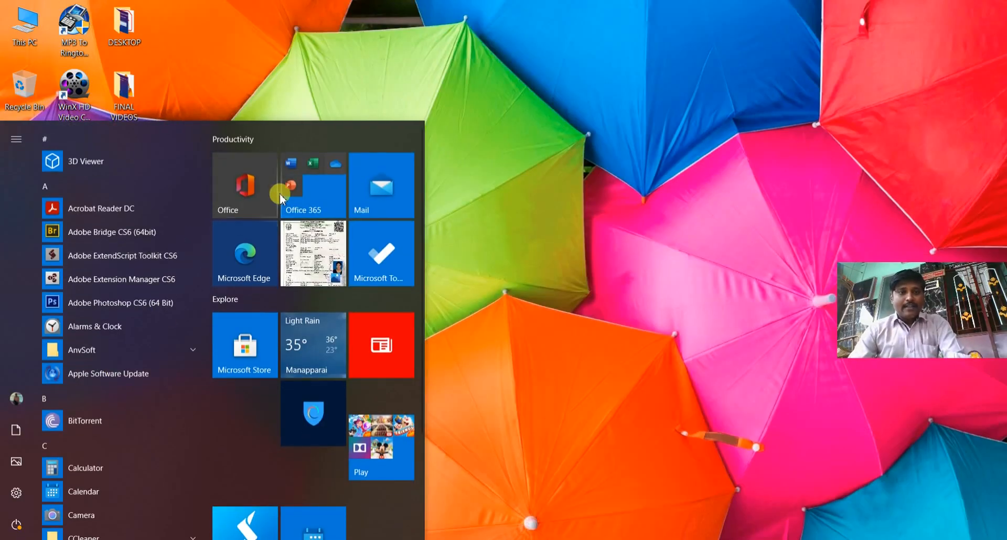
pyautogui.click(304, 203)
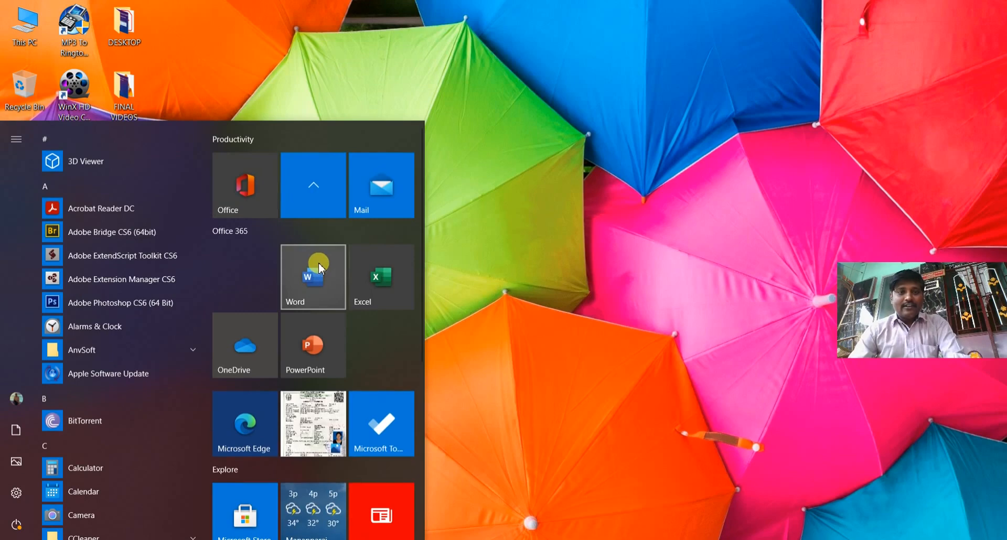
pyautogui.click(556, 298)
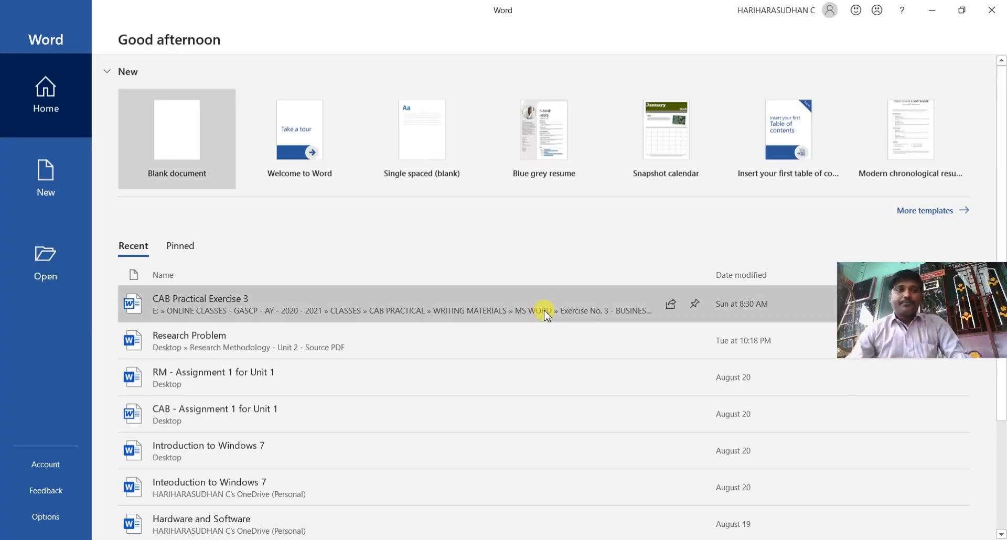
pyautogui.click(190, 125)
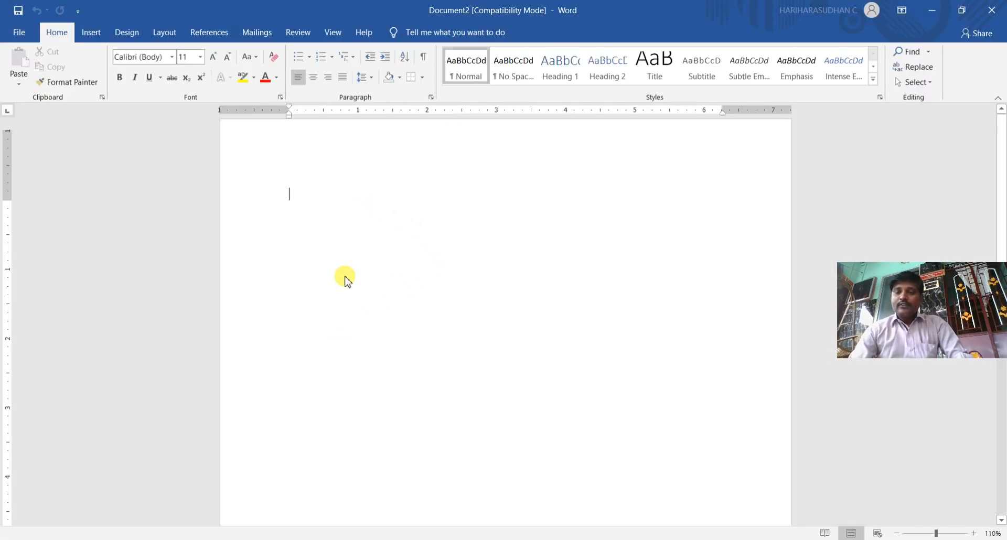
# - Dismiss the Page Setup dialog, view the File page of the Office 365 document, and return to Word 2007
pyautogui.moveTo(344, 277); pyautogui.dragTo(382, 195)
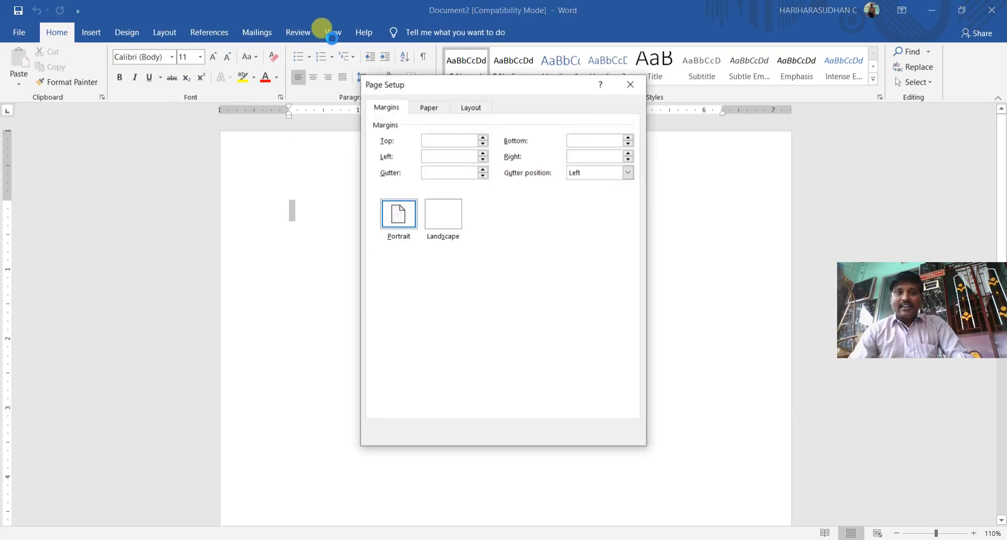
pyautogui.click(624, 85)
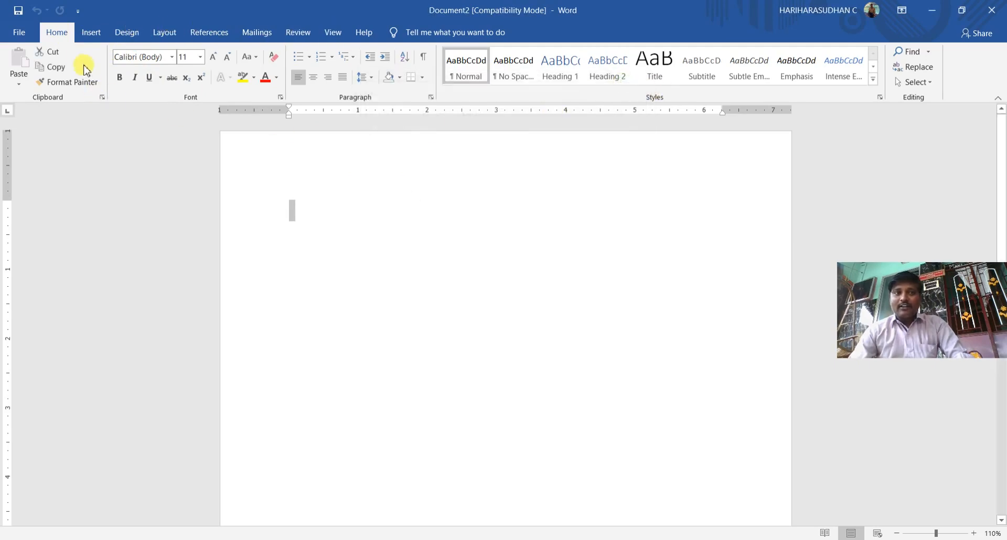
pyautogui.click(22, 33)
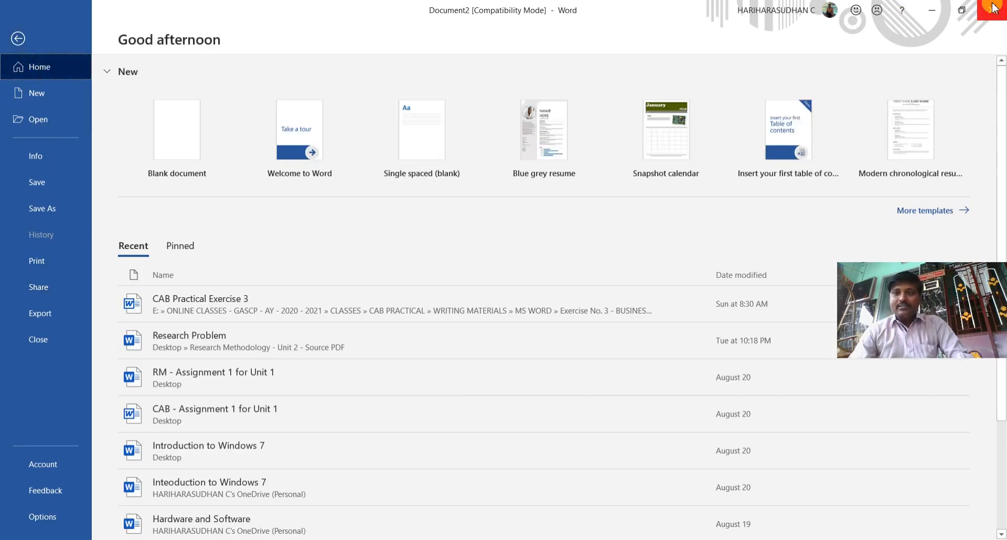
pyautogui.click(60, 43)
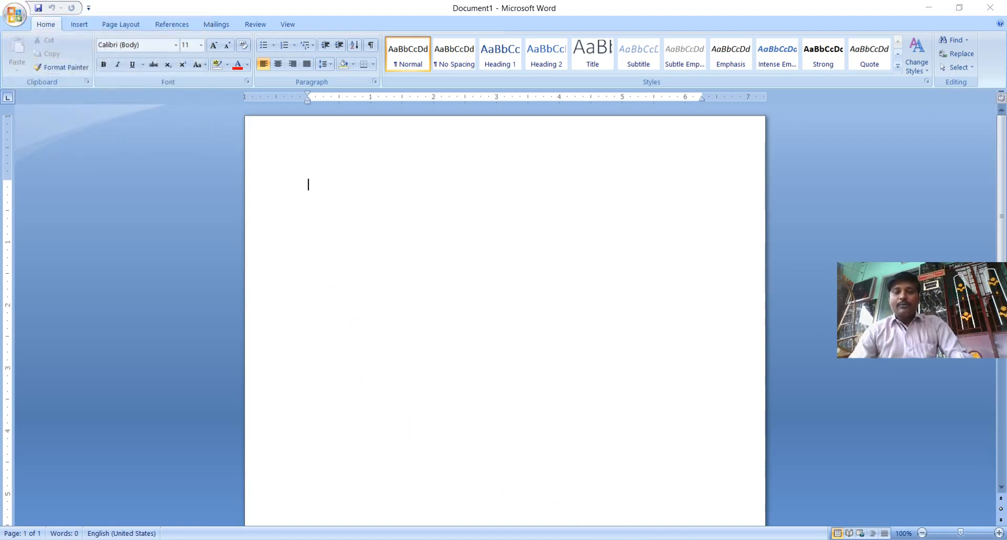
# - Check the File and New instructions in the business letter PDF and open the New Document dialog in Word 2007
pyautogui.click(879, 522)
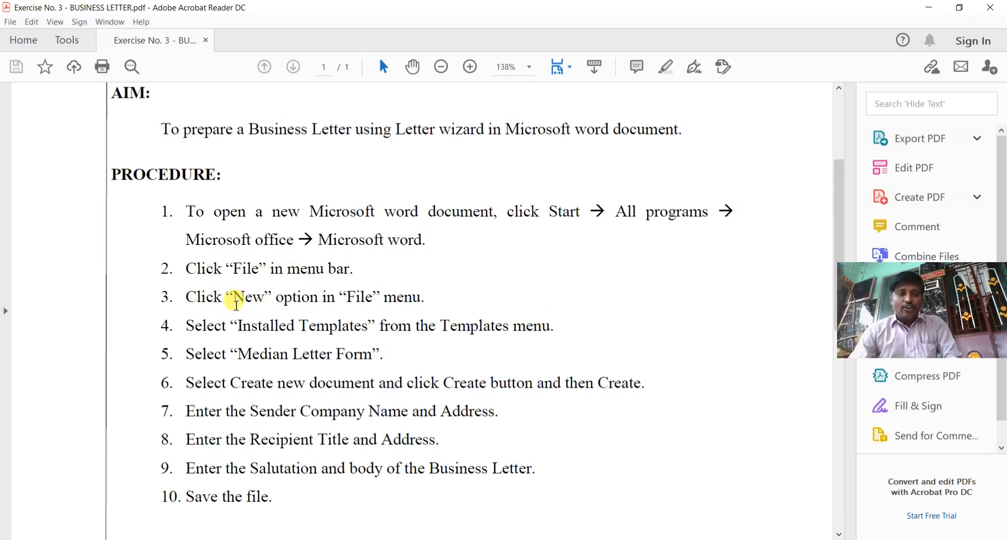
pyautogui.click(937, 11)
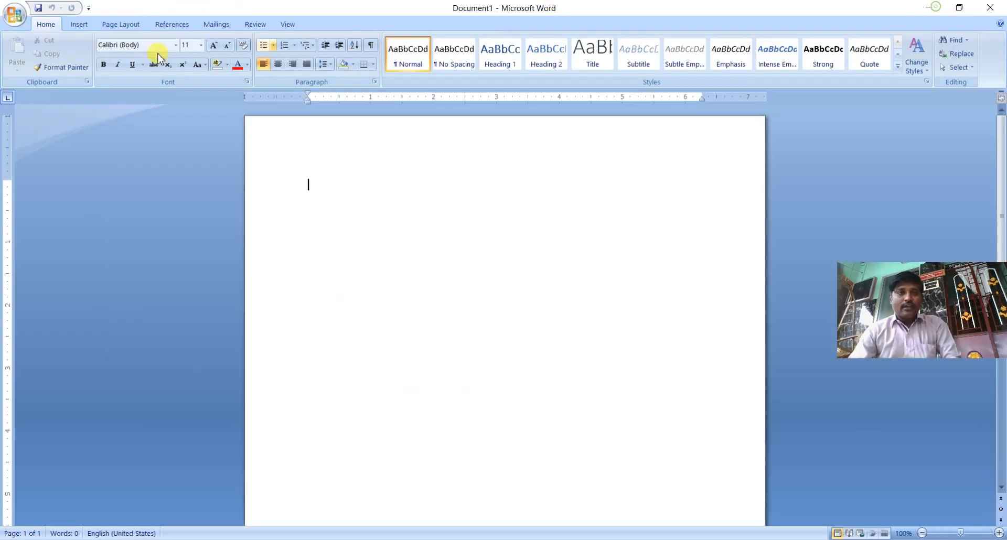
pyautogui.click(16, 15)
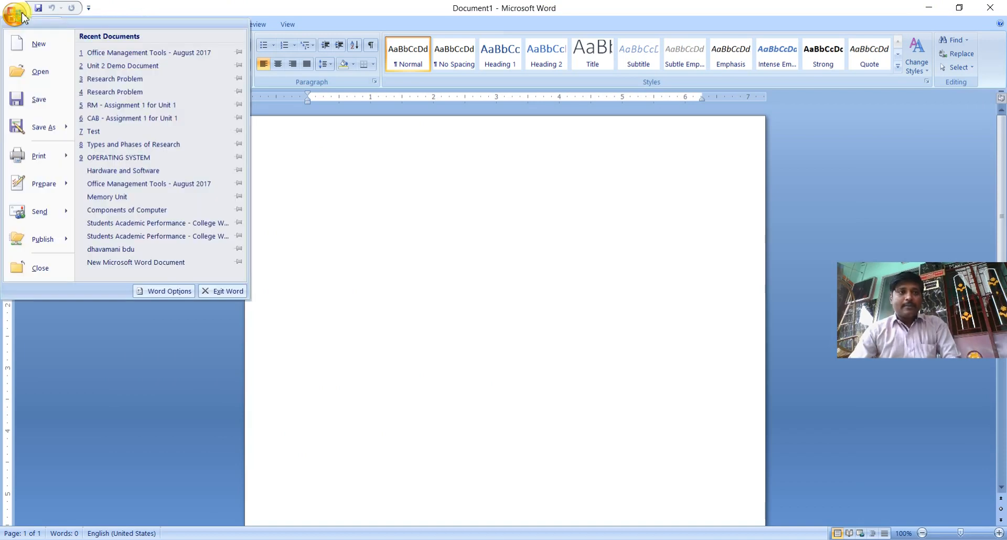
pyautogui.click(27, 43)
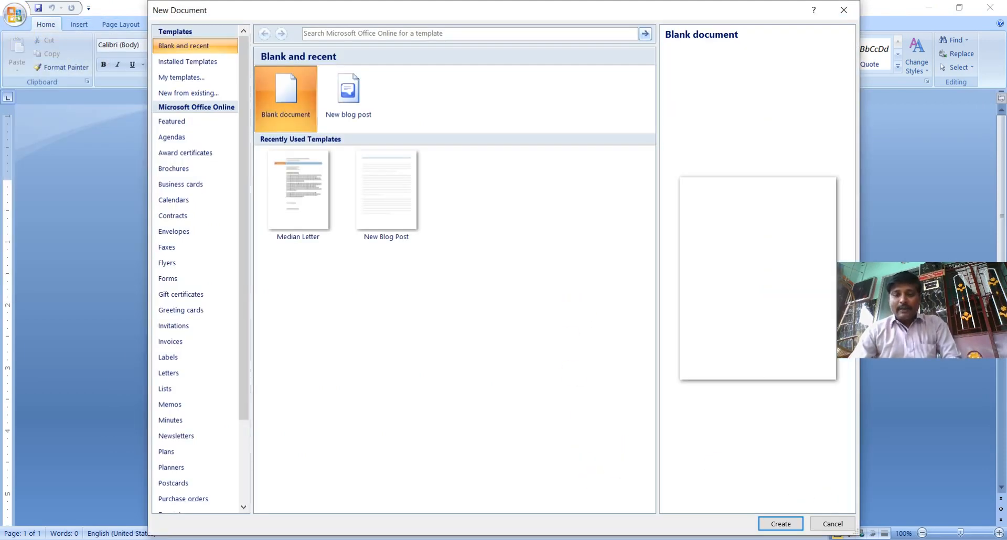
# - Consult the business letter PDF again and show the installed templates in the New Document dialog
pyautogui.click(872, 503)
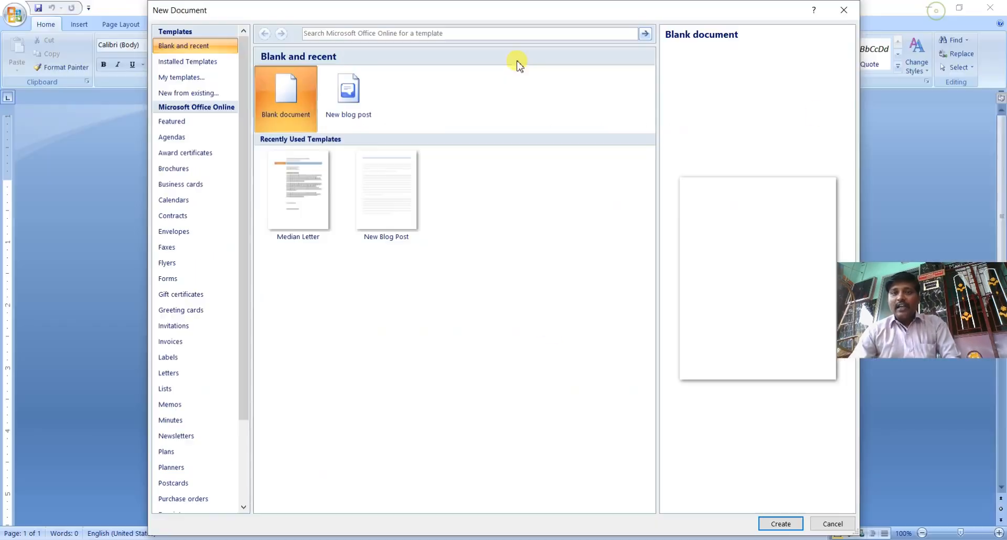
pyautogui.click(929, 8)
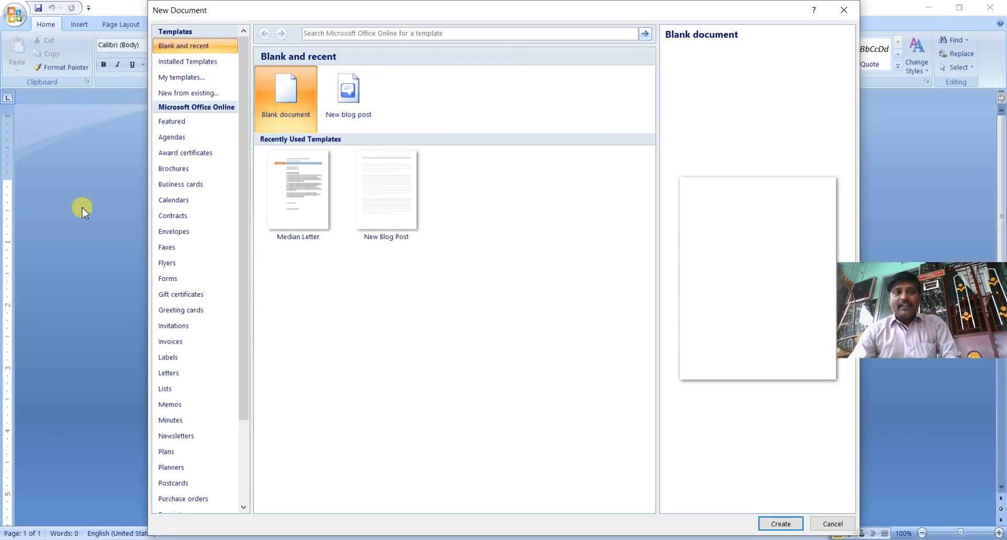
pyautogui.click(195, 63)
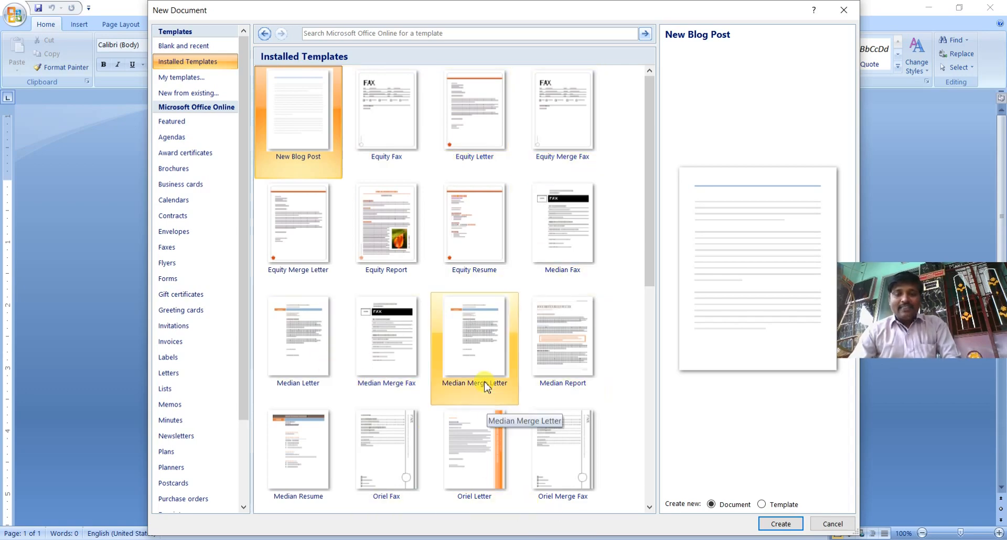
# - Check which template the business letter PDF asks for and select Median Letter among the installed templates
pyautogui.scroll(-2, 486, 382)
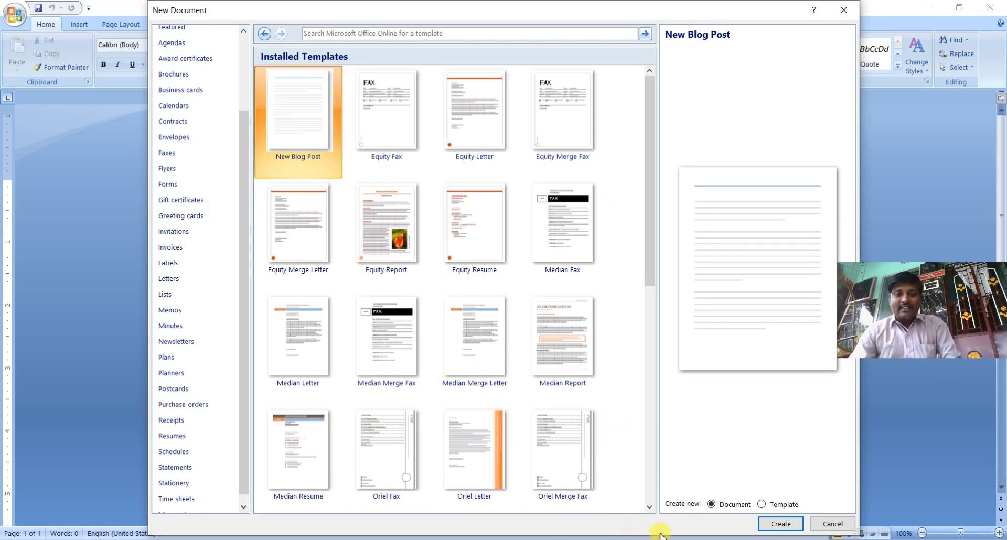
pyautogui.moveTo(791, 533)
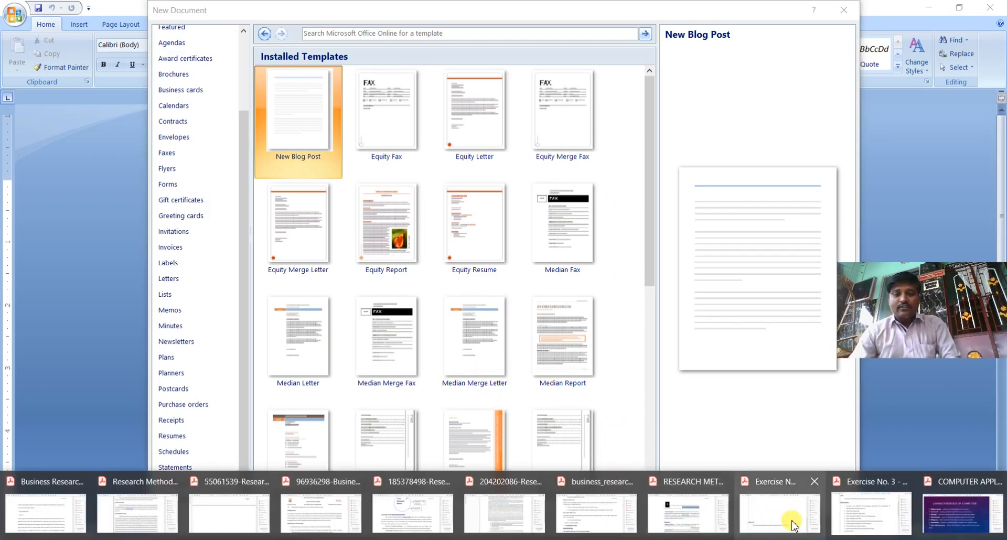
pyautogui.click(836, 506)
pyautogui.scroll(-1, 417, 352)
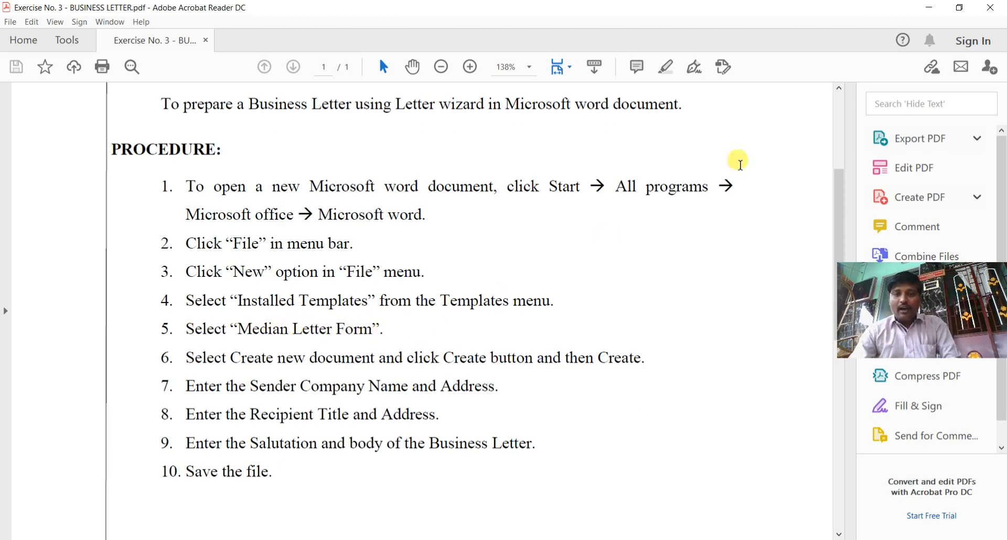
pyautogui.click(940, 8)
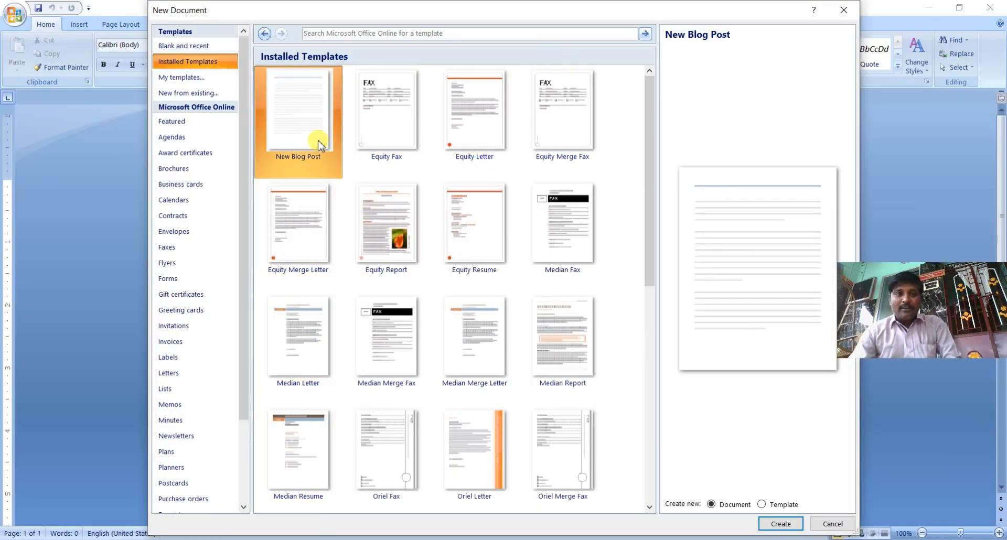
pyautogui.click(297, 355)
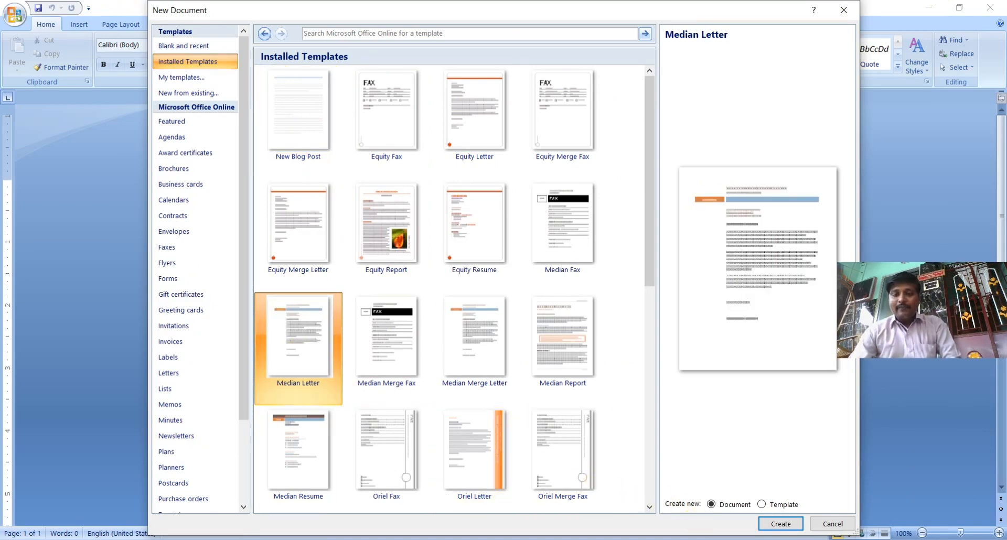
# - Consult the Create instruction in the business letter PDF and create a new document from the Median Letter template
pyautogui.click(808, 512)
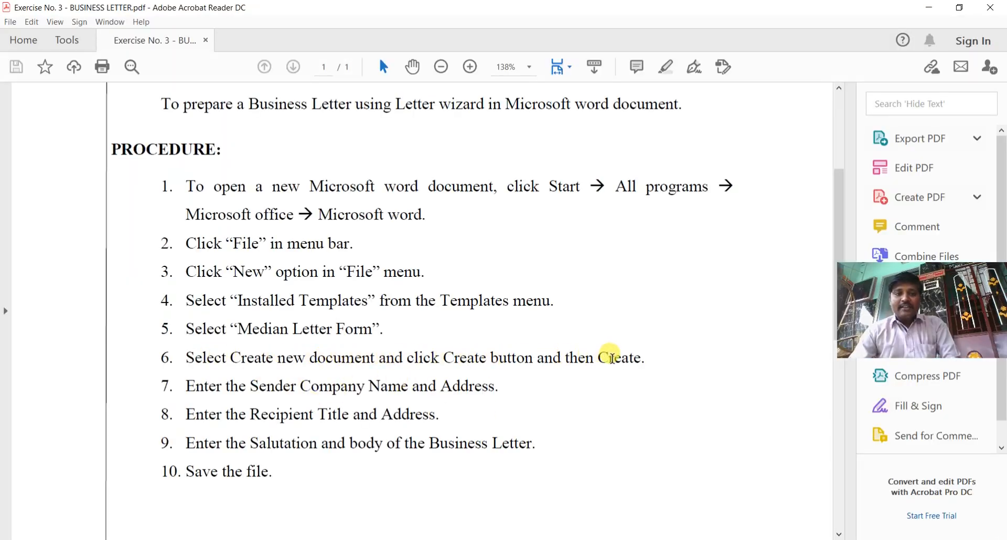
pyautogui.click(928, 7)
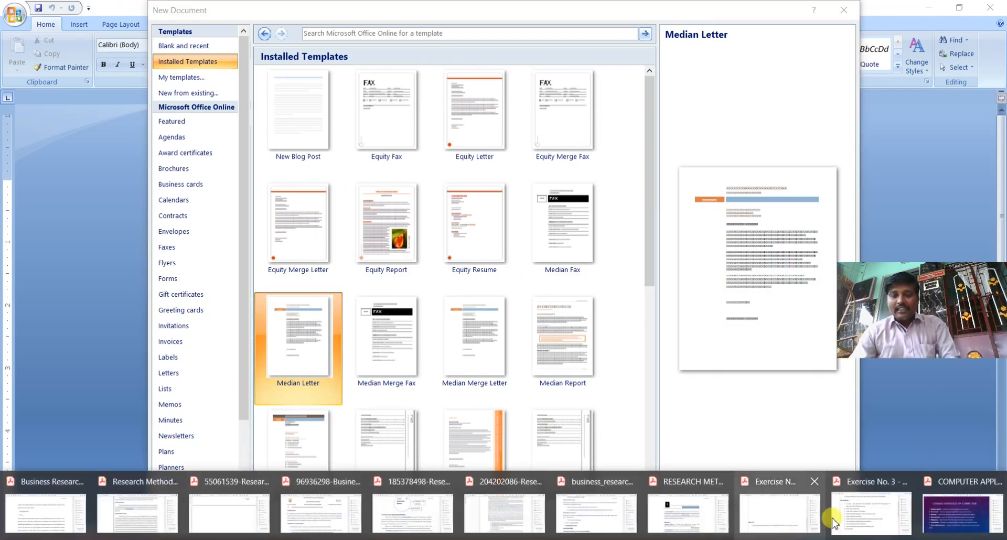
pyautogui.click(781, 503)
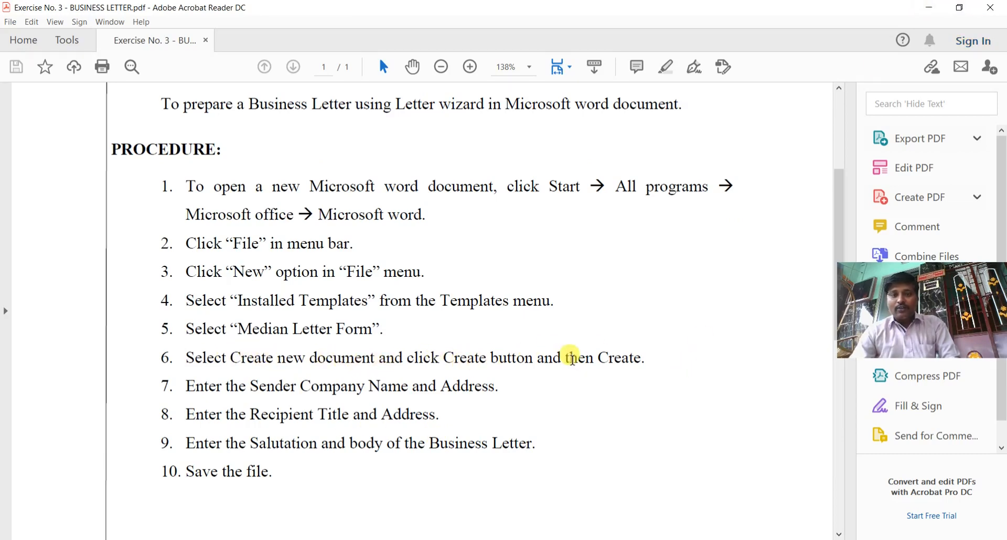
pyautogui.click(928, 8)
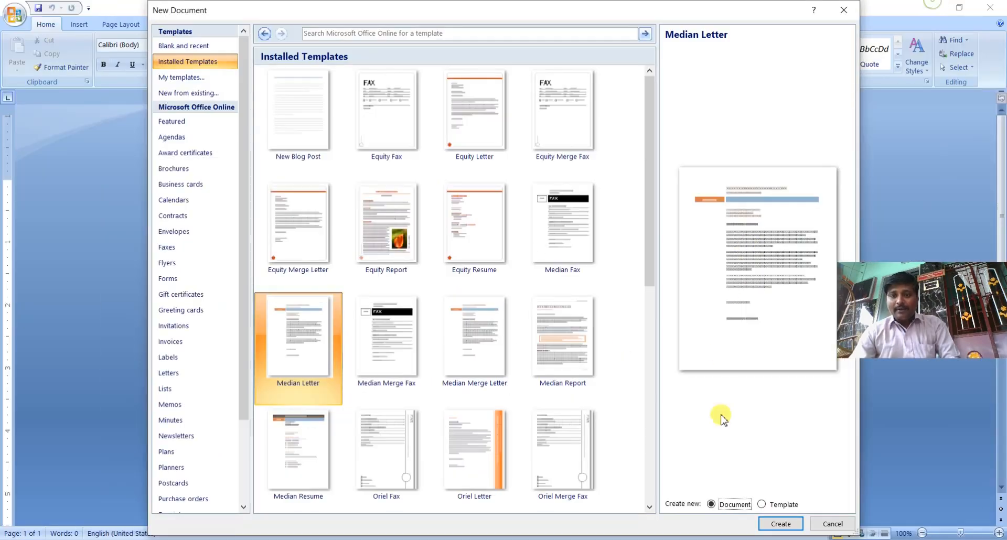
pyautogui.click(780, 524)
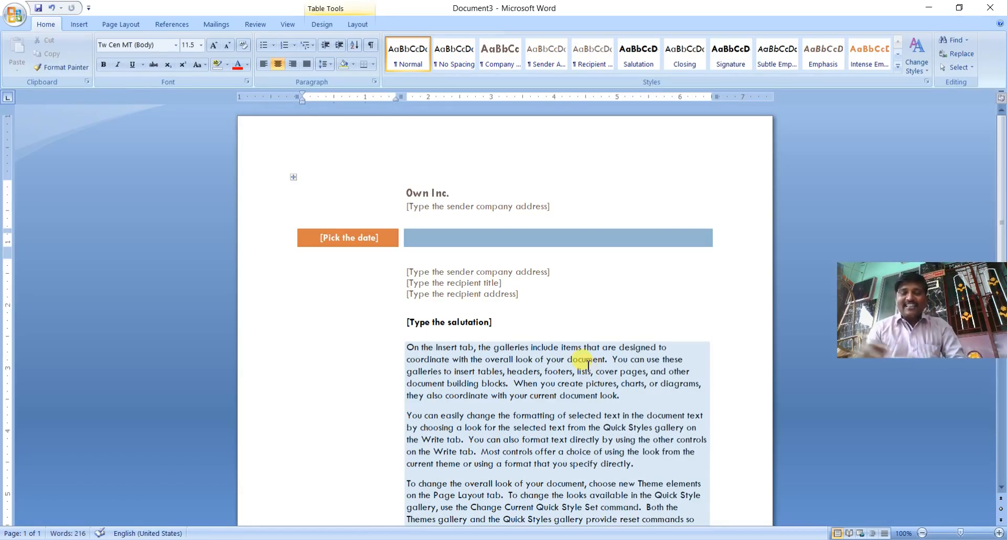
# - Look through the new letter down to the signature and read the entry instructions in the business letter PDF
pyautogui.scroll(-10, 587, 361)
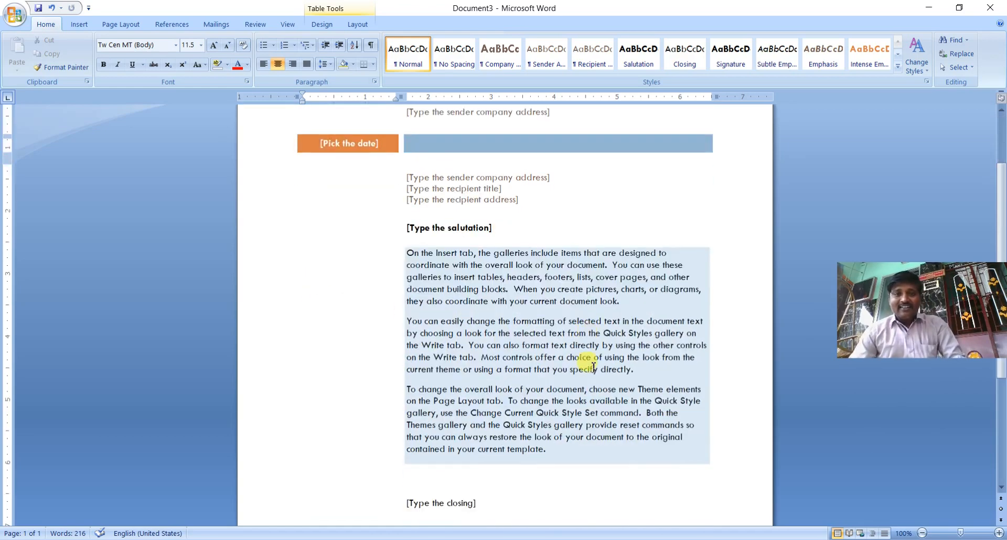
pyautogui.moveTo(395, 361); pyautogui.dragTo(502, 361)
pyautogui.click(511, 362)
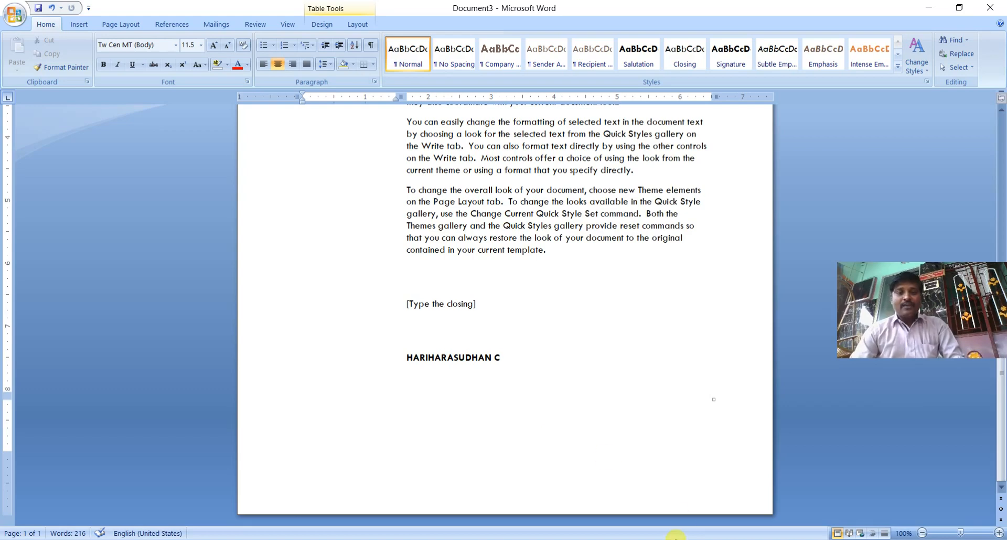
pyautogui.click(855, 511)
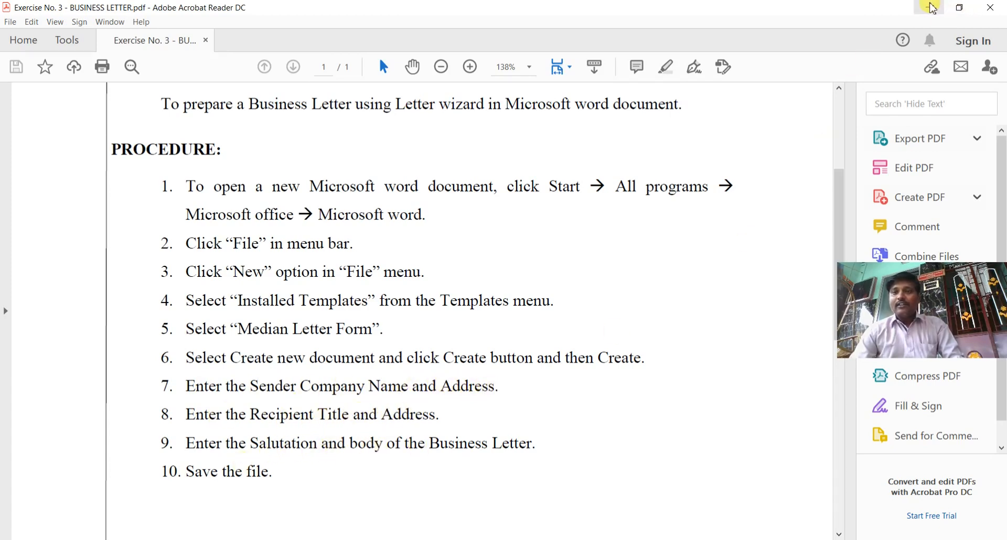
pyautogui.click(929, 7)
pyautogui.scroll(10, 306, 293)
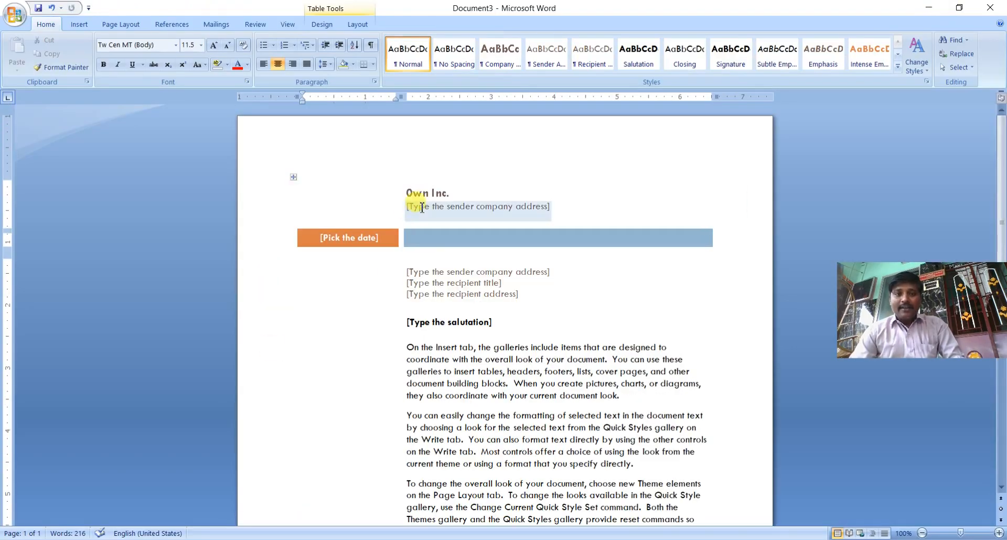
# - Examine the letter's placeholders for the company address, recipient title, recipient address, body text and closing
pyautogui.click(468, 274)
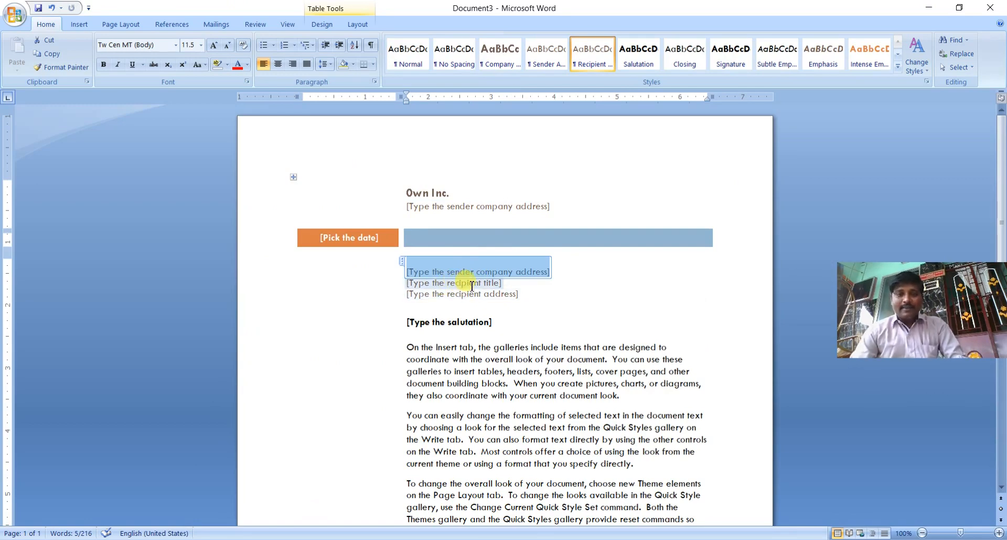
pyautogui.click(461, 283)
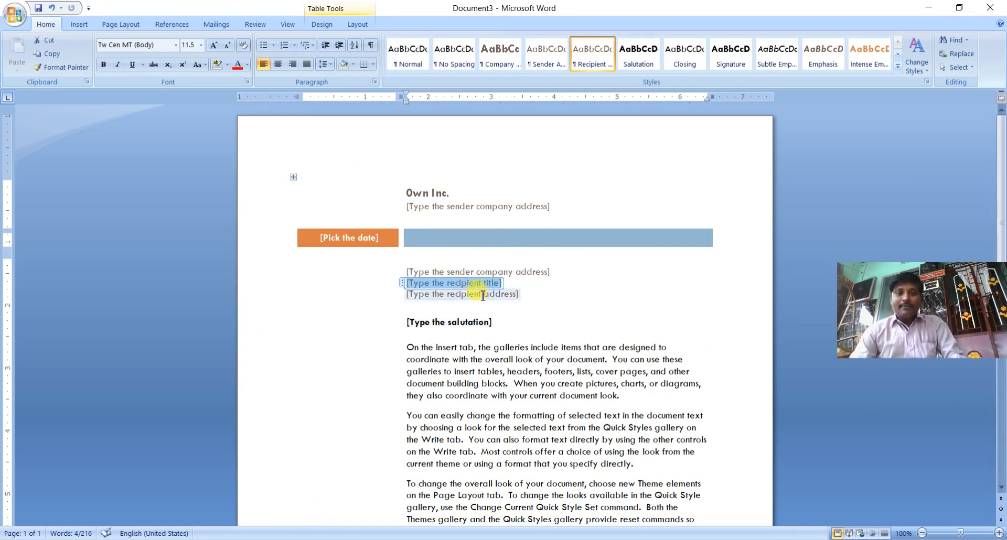
pyautogui.click(478, 295)
pyautogui.scroll(-4, 481, 294)
pyautogui.click(481, 283)
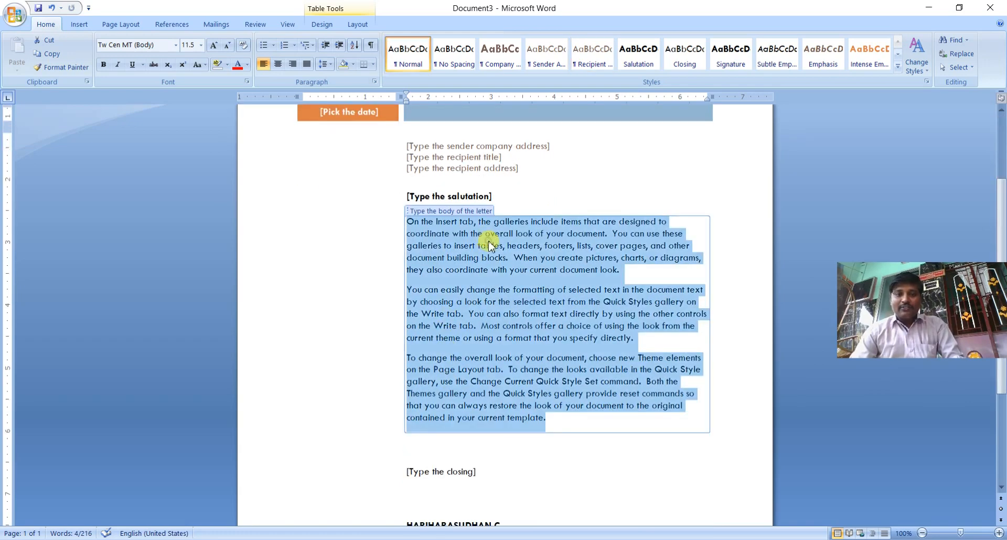
pyautogui.scroll(-4, 482, 336)
pyautogui.click(439, 347)
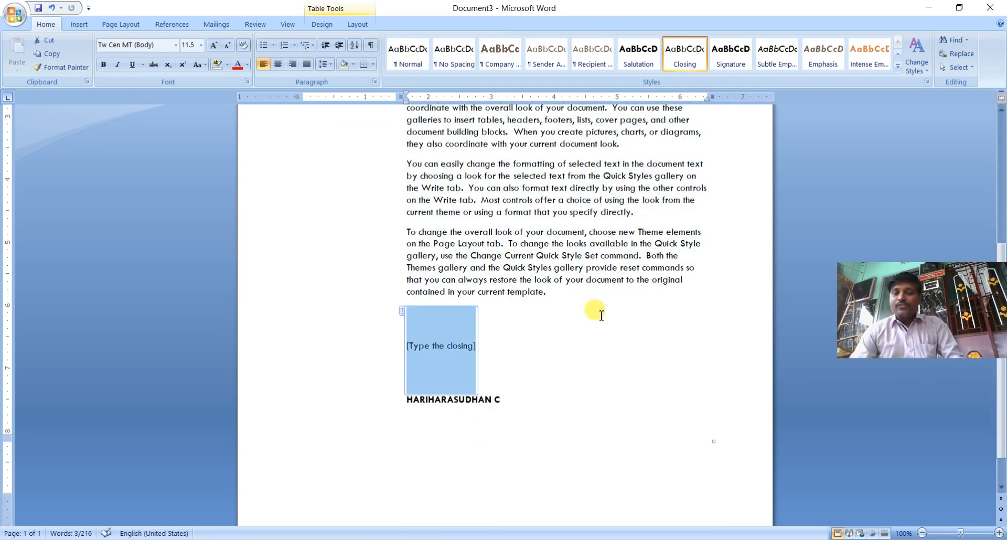
pyautogui.scroll(8, 589, 319)
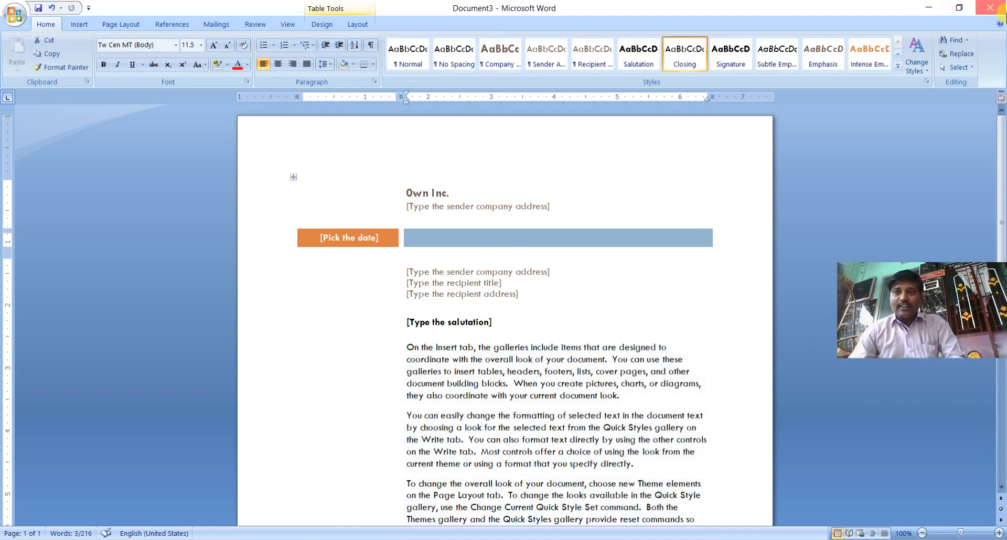
# - Close the letter document and start Word 2007 again from the Microsoft Office program group
pyautogui.click(990, 7)
pyautogui.click(503, 310)
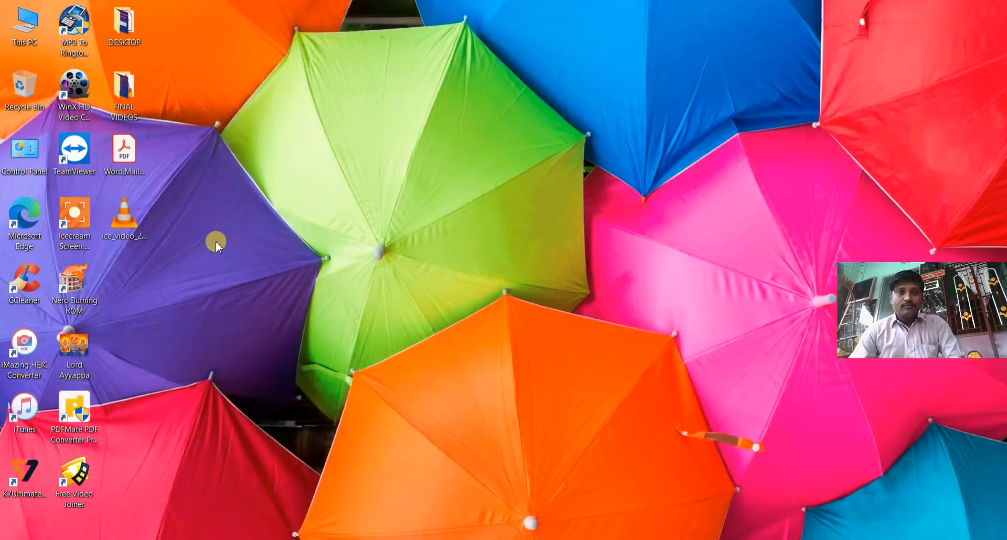
pyautogui.press('super')
pyautogui.scroll(-10, 111, 477)
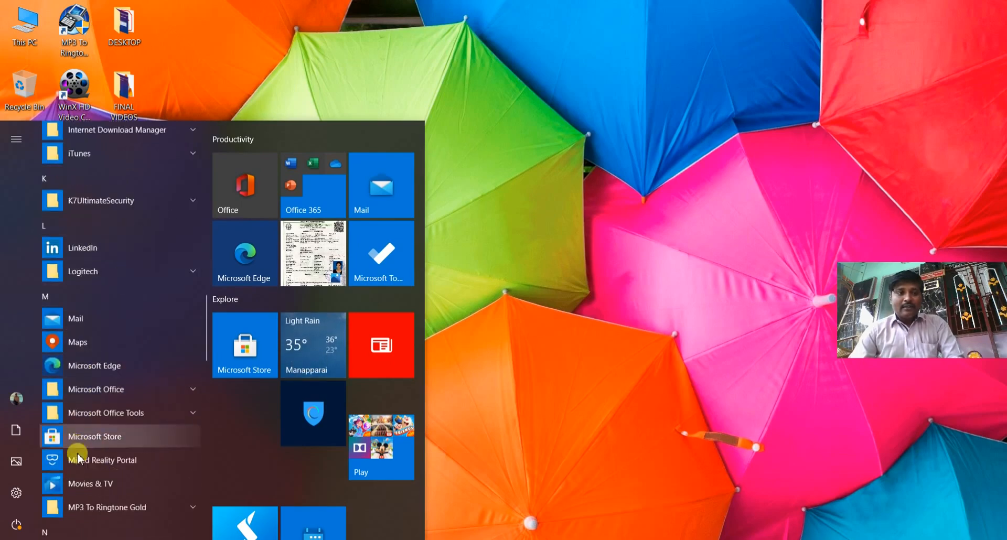
pyautogui.click(140, 393)
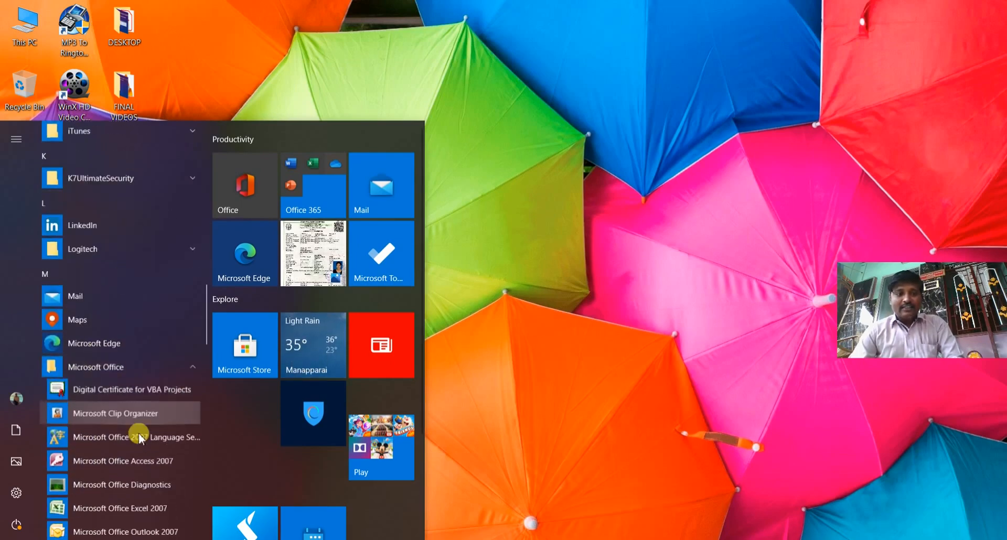
pyautogui.scroll(-3, 138, 433)
pyautogui.click(140, 437)
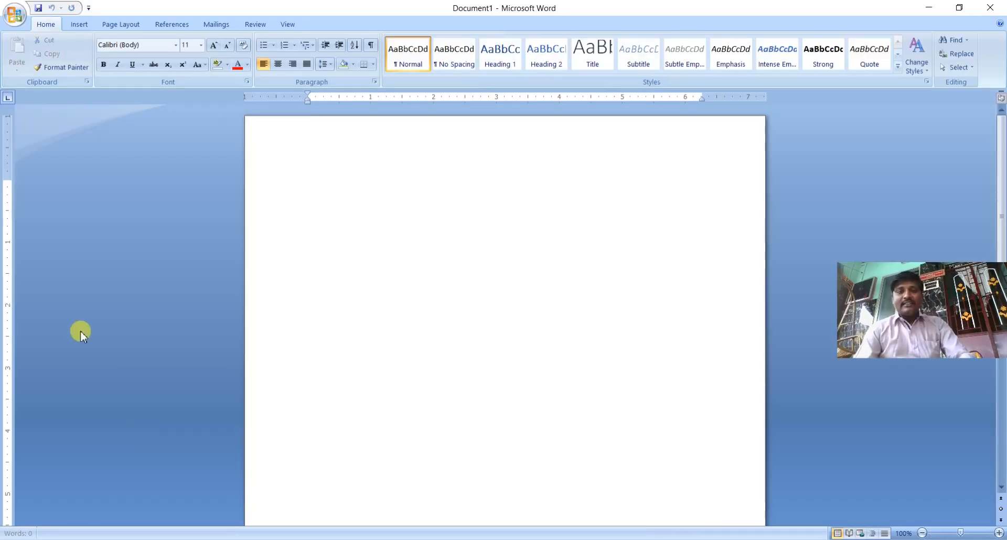
# - Create a new document from the installed Median Letter template
pyautogui.click(13, 20)
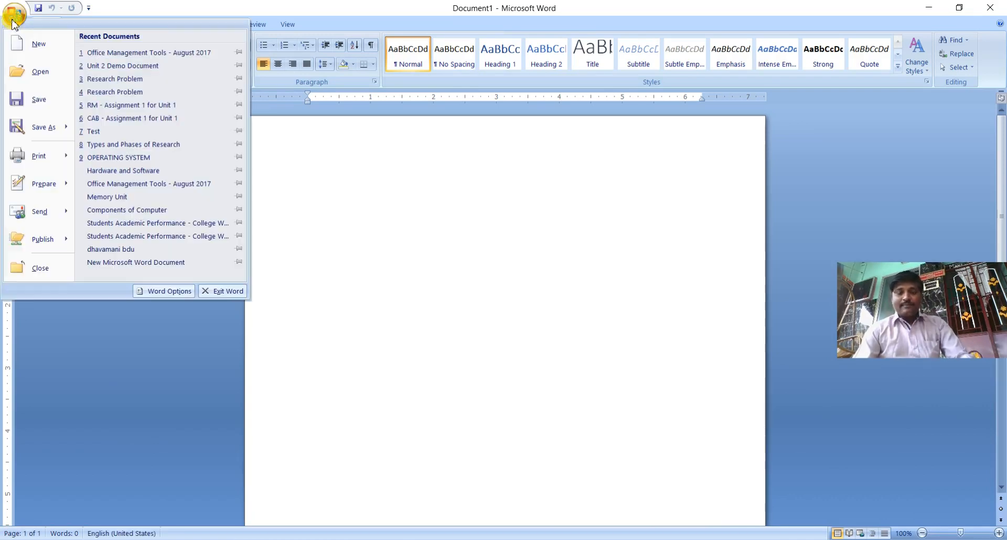
pyautogui.click(22, 49)
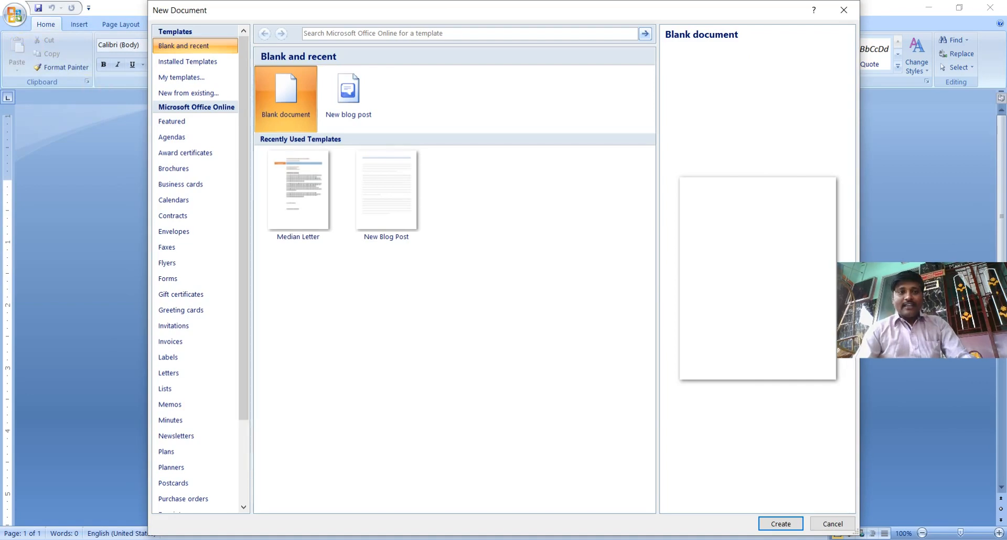
pyautogui.click(191, 67)
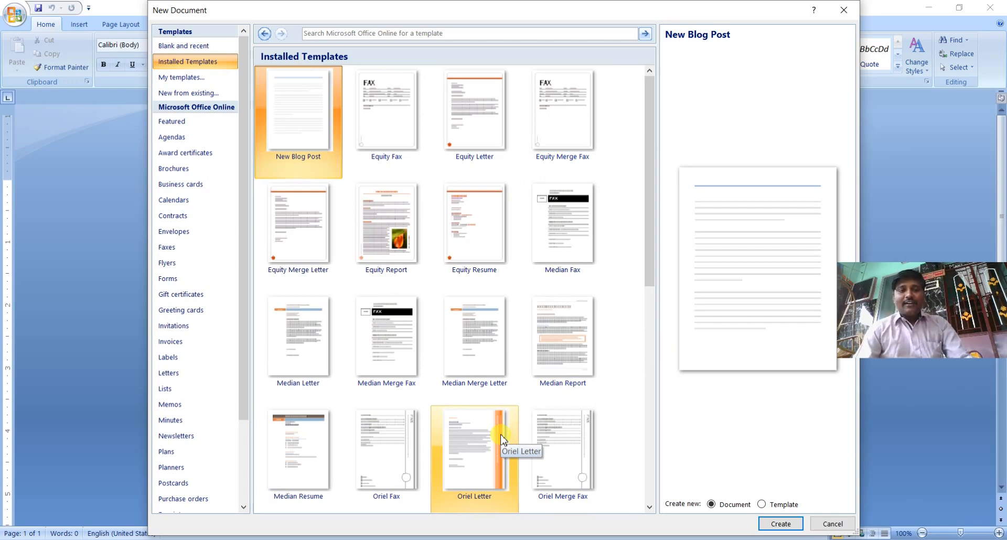
pyautogui.click(298, 343)
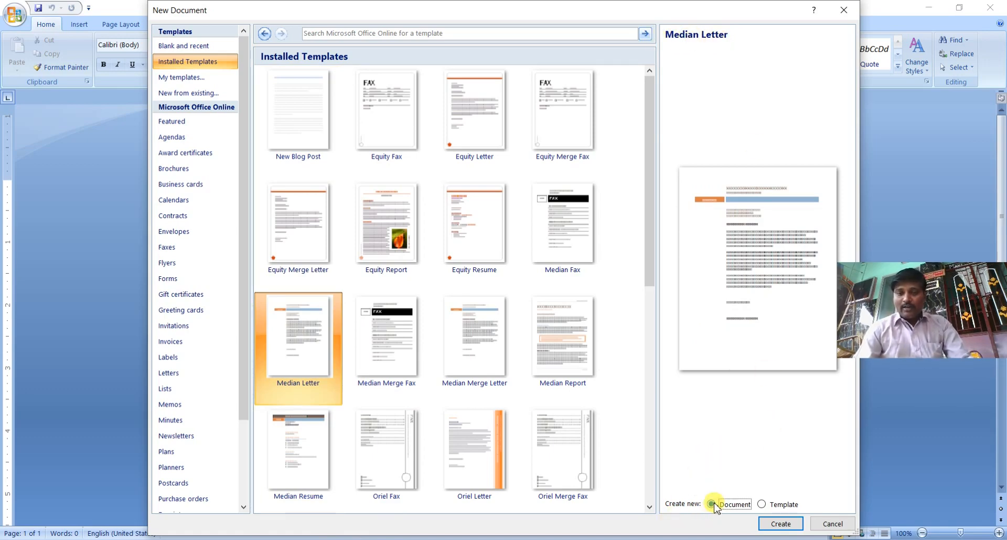
pyautogui.click(781, 524)
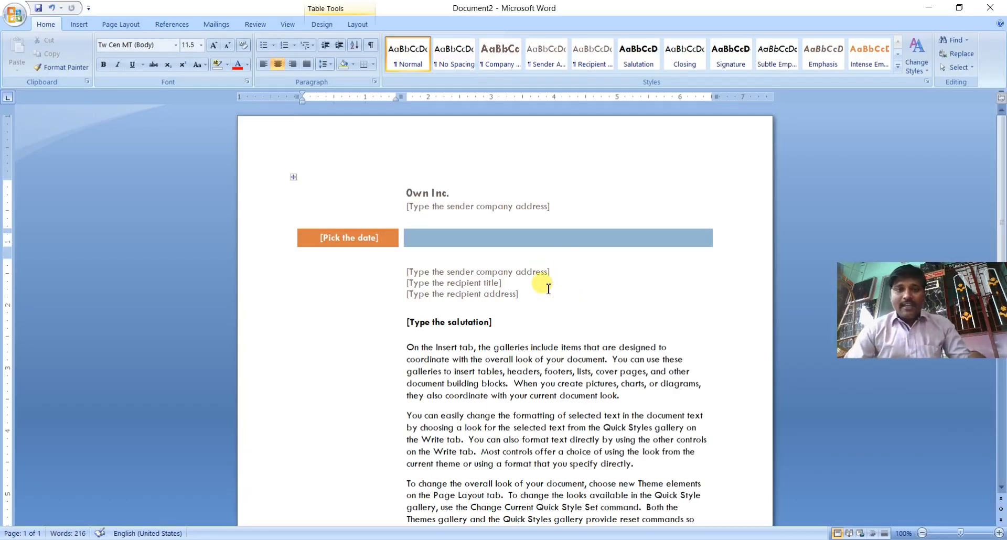
# - Replace the sender company name at the head of the letter with "ABC Company Ltd."
pyautogui.moveTo(406, 193); pyautogui.dragTo(450, 196)
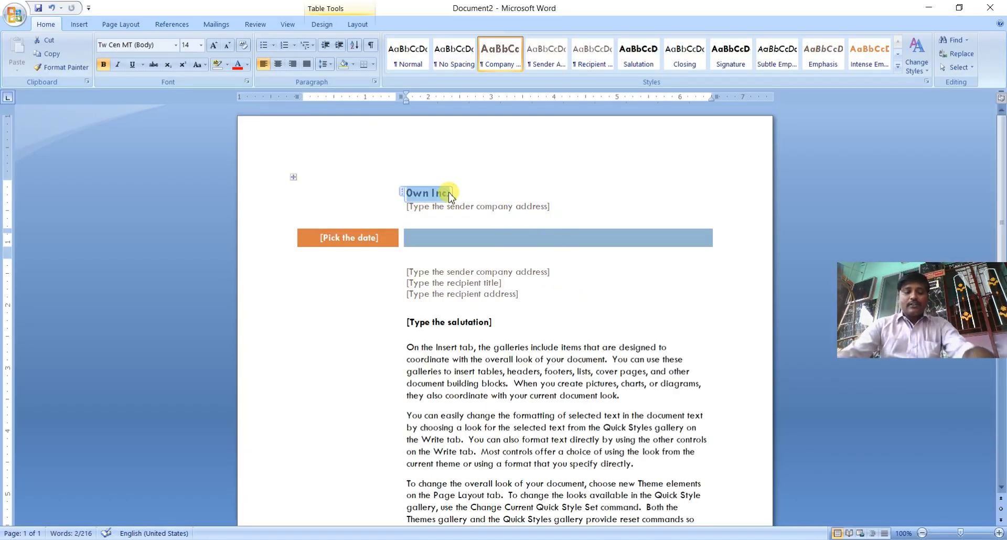
pyautogui.write('ABC')
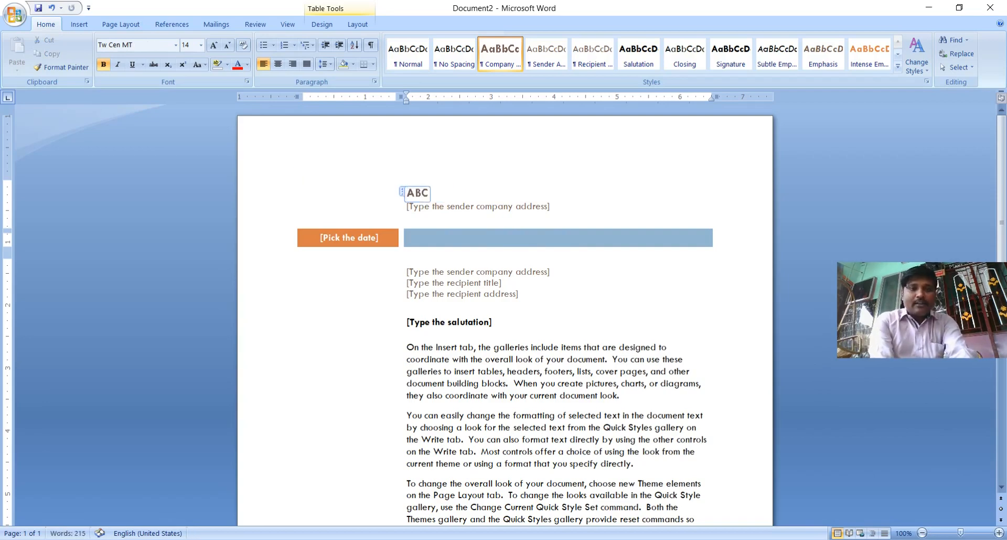
pyautogui.write(' Company')
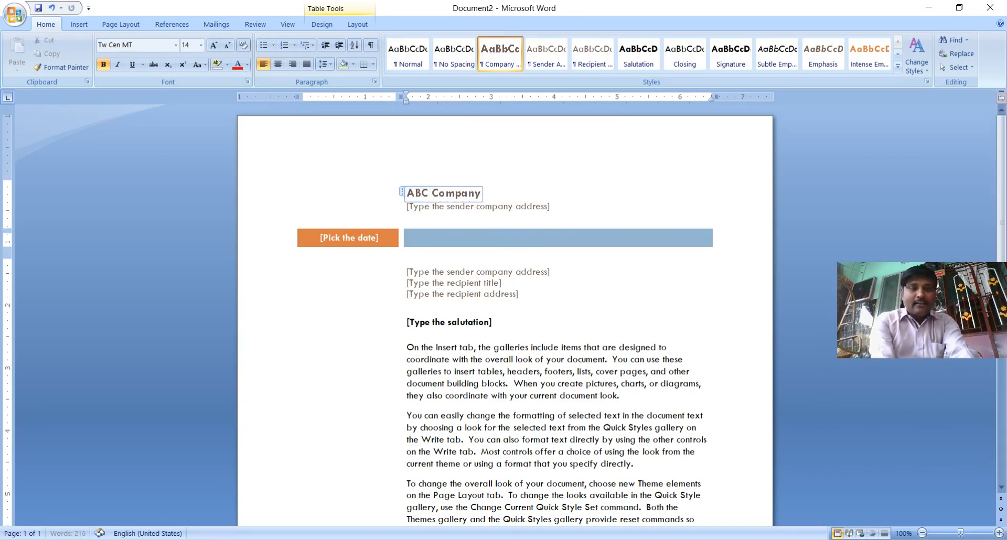
pyautogui.write(' Ltd.')
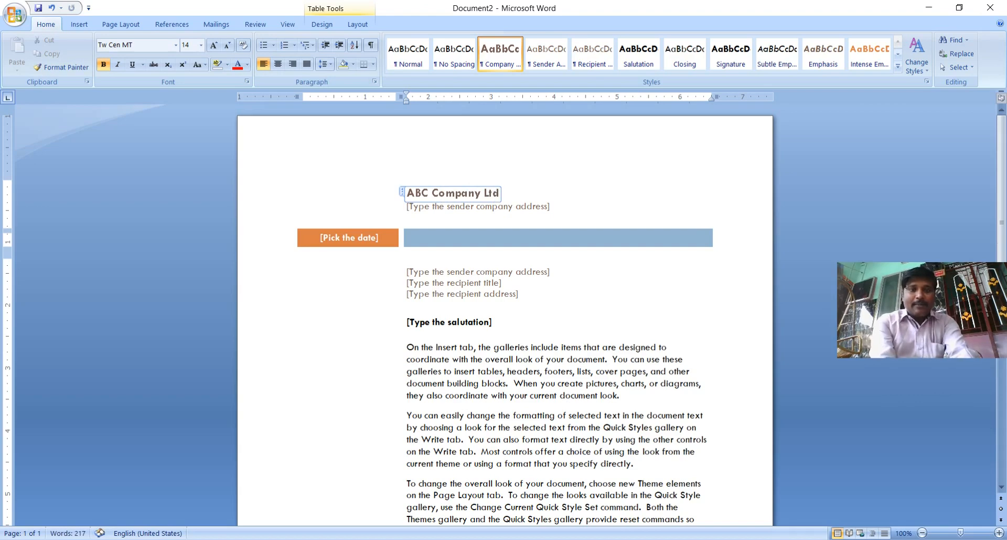
# - Fill in the sender company address placeholder under the company name with the street, town and postal code
pyautogui.click(484, 214)
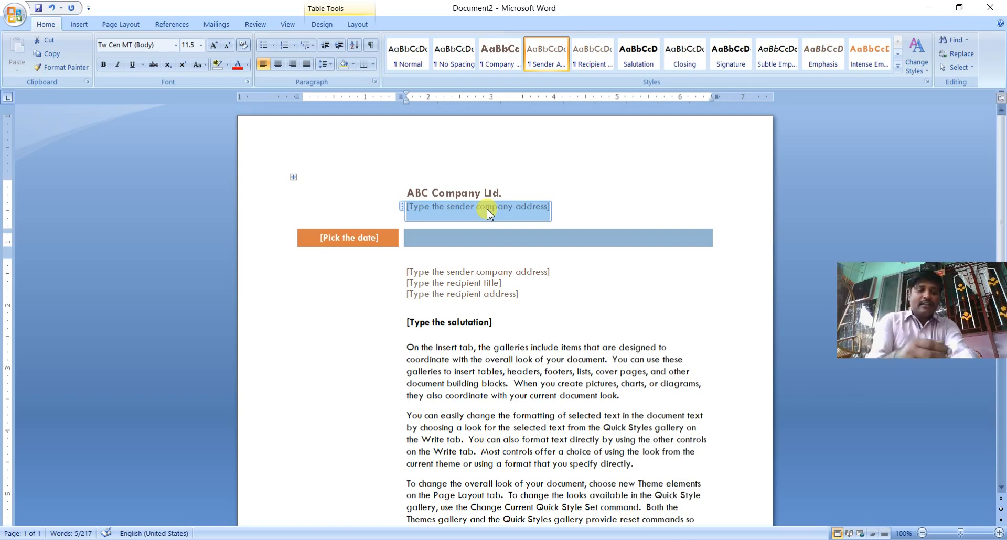
pyautogui.write('1,S')
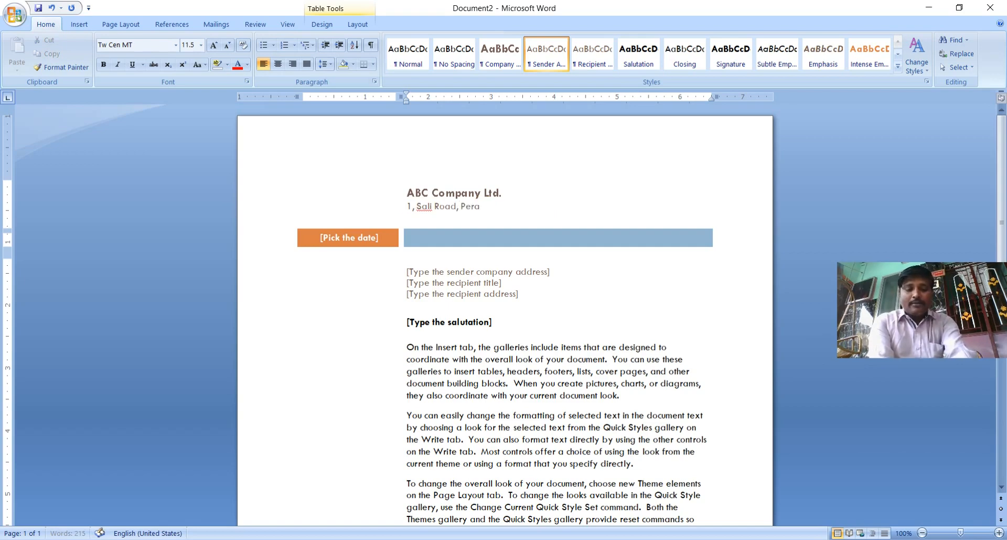
pyautogui.write('ali Road, Perambalur - 622107')
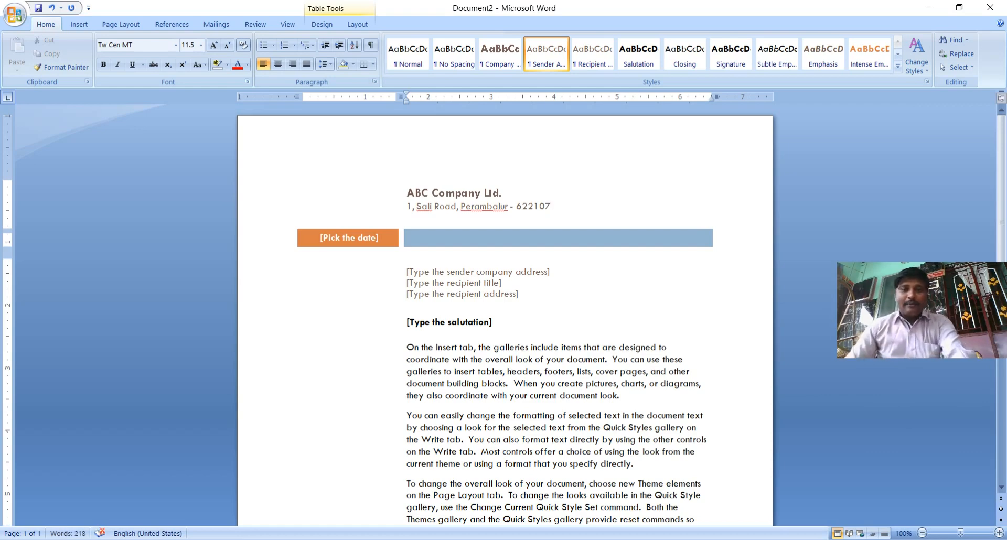
# - Delete the extra sender company address placeholder above the recipient title
pyautogui.click(507, 271)
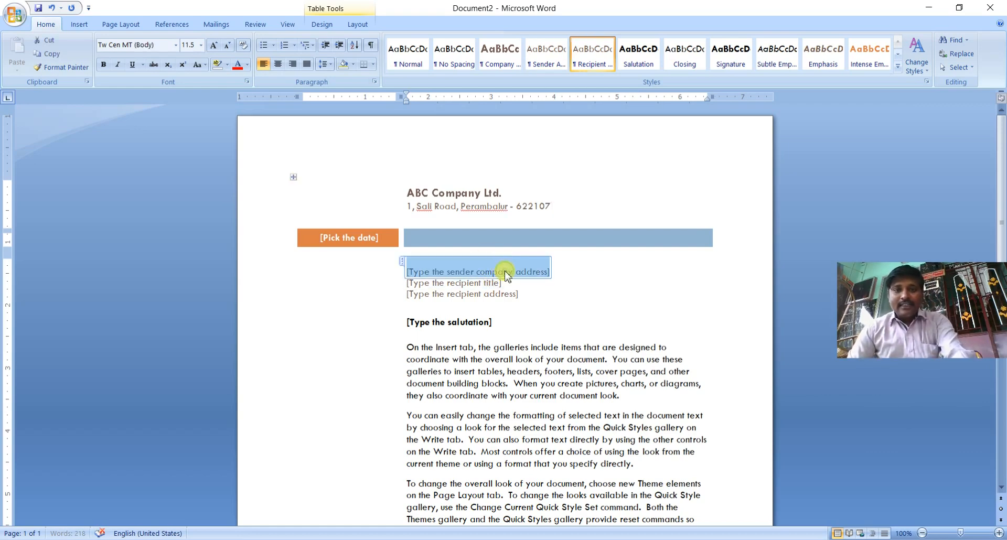
pyautogui.click(491, 207)
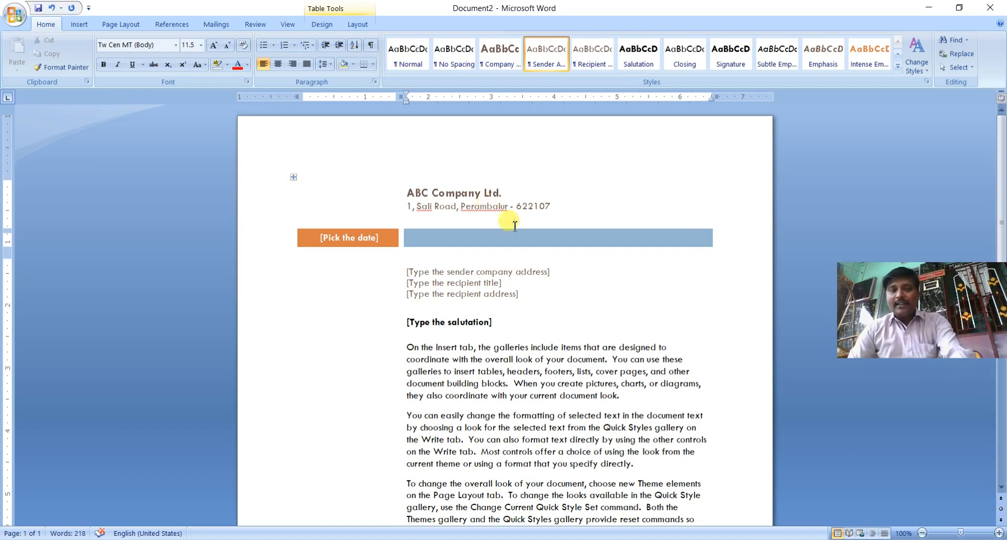
pyautogui.click(520, 270)
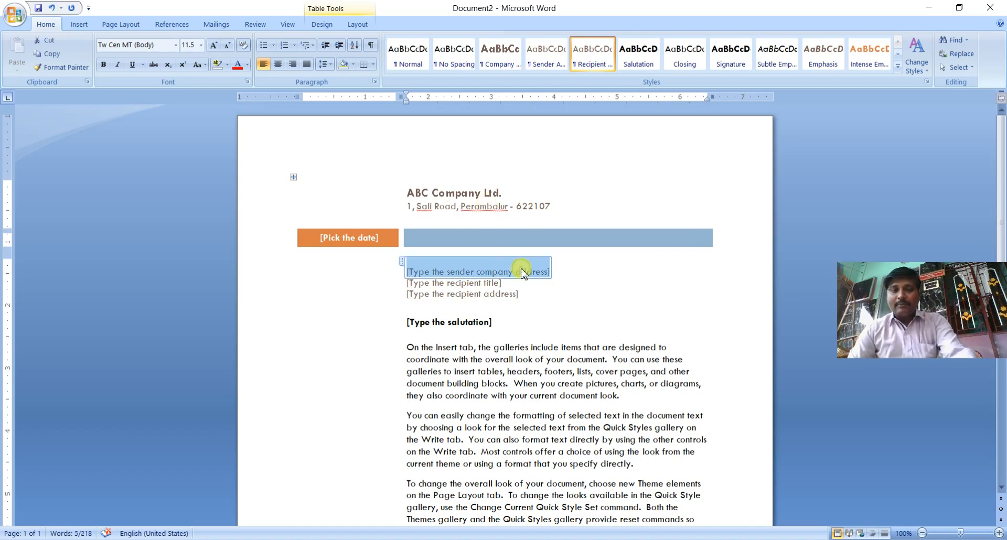
pyautogui.press('Delete')
# - Fill in the recipient title as "XYZ Company Ltd" and enter the recipient's address in the placeholder below it
pyautogui.click(491, 283)
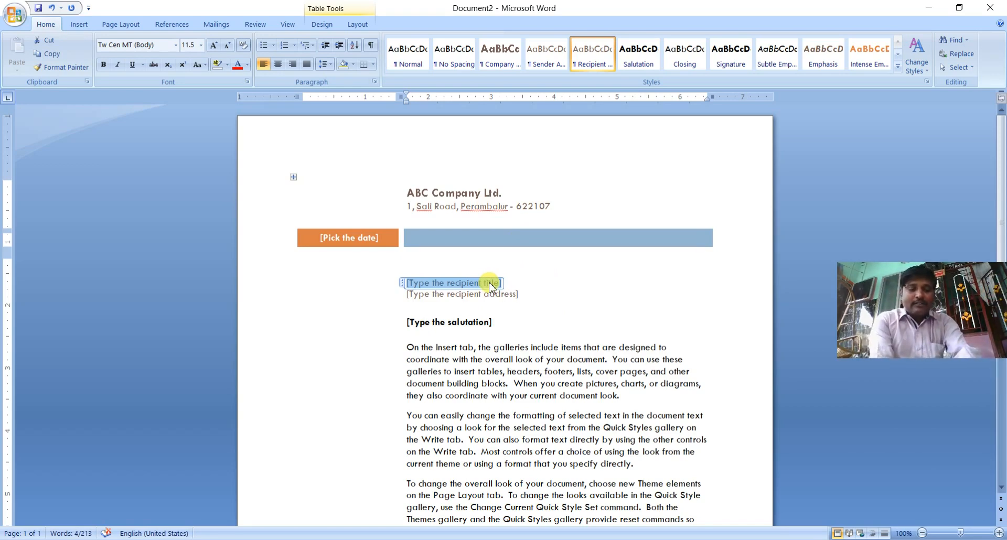
pyautogui.write('XYZ')
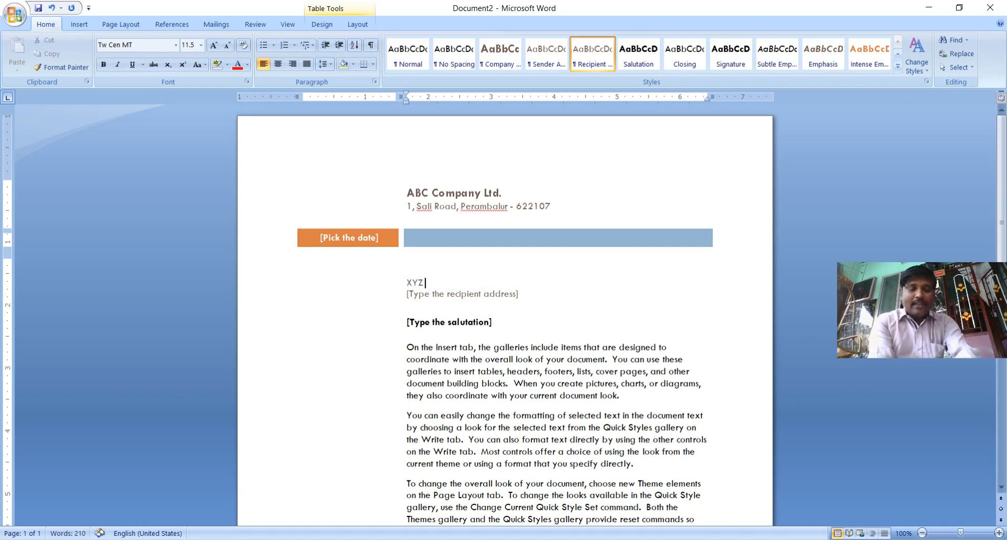
pyautogui.write(' Company Ltd')
pyautogui.click(499, 297)
pyautogui.write('2')
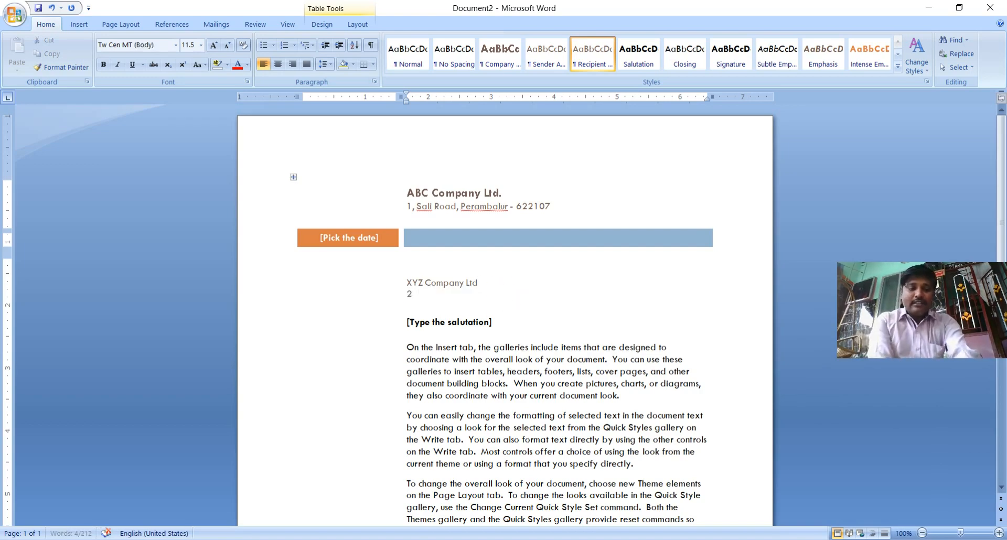
pyautogui.write('3, Madurai')
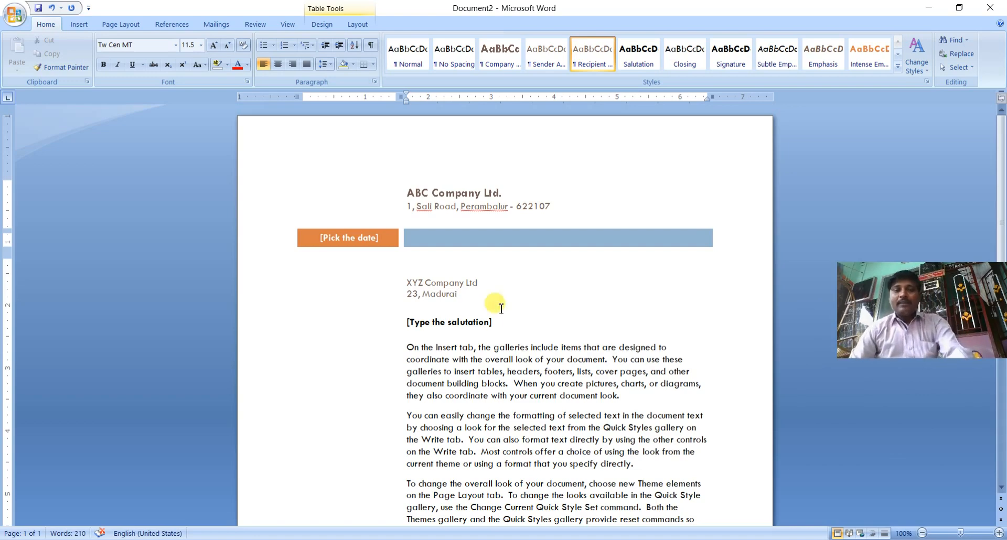
# - Replace the salutation placeholder with "Dear ABCDEFG,"
pyautogui.click(468, 322)
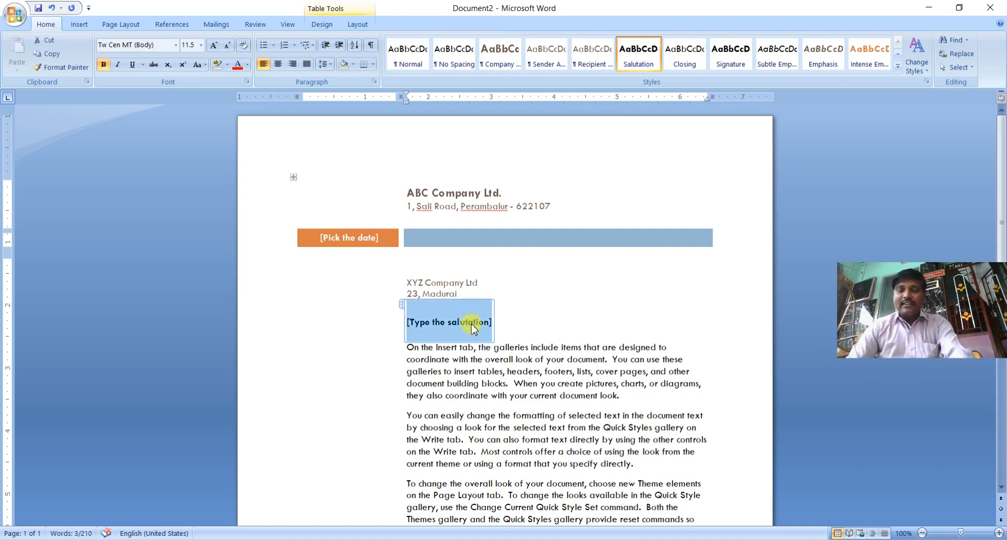
pyautogui.write('Dear')
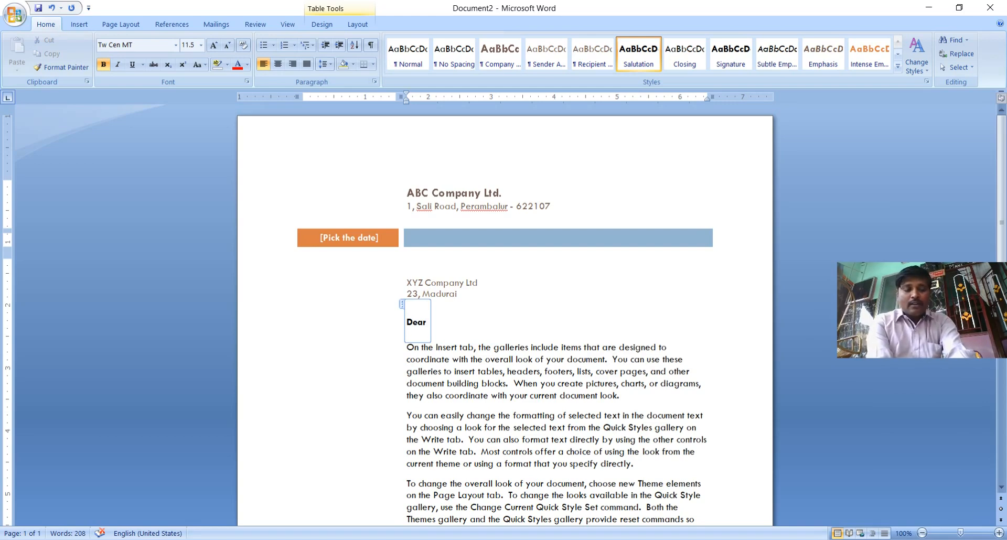
pyautogui.write(' ABCDEF')
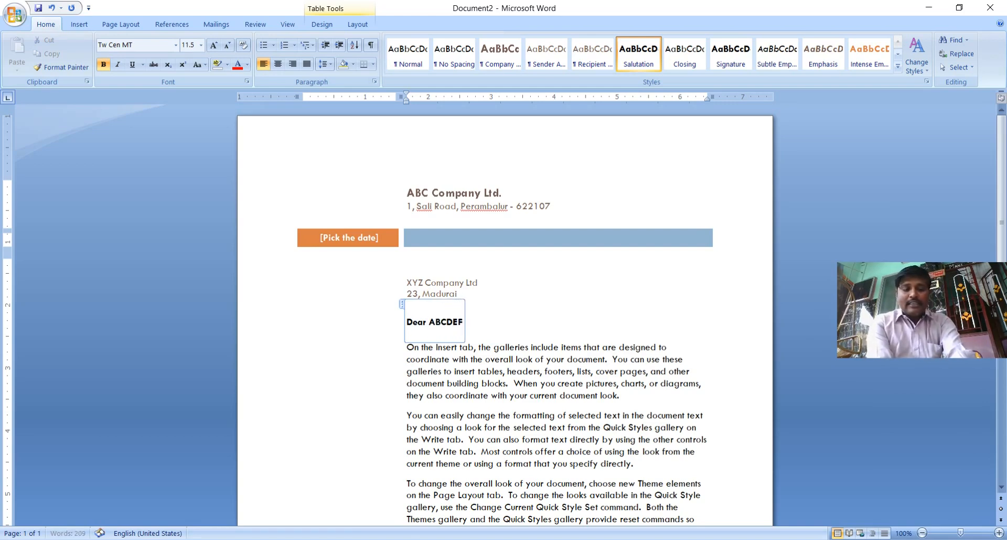
pyautogui.write('G,')
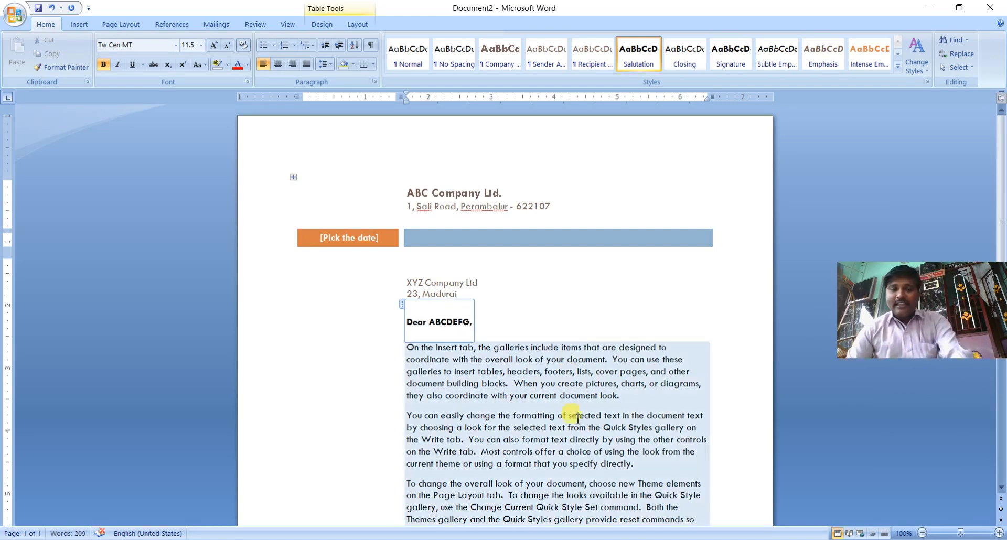
# - Replace the sample body text with "This is a trial Letter." and the closing placeholder with "Thank you."
pyautogui.click(570, 408)
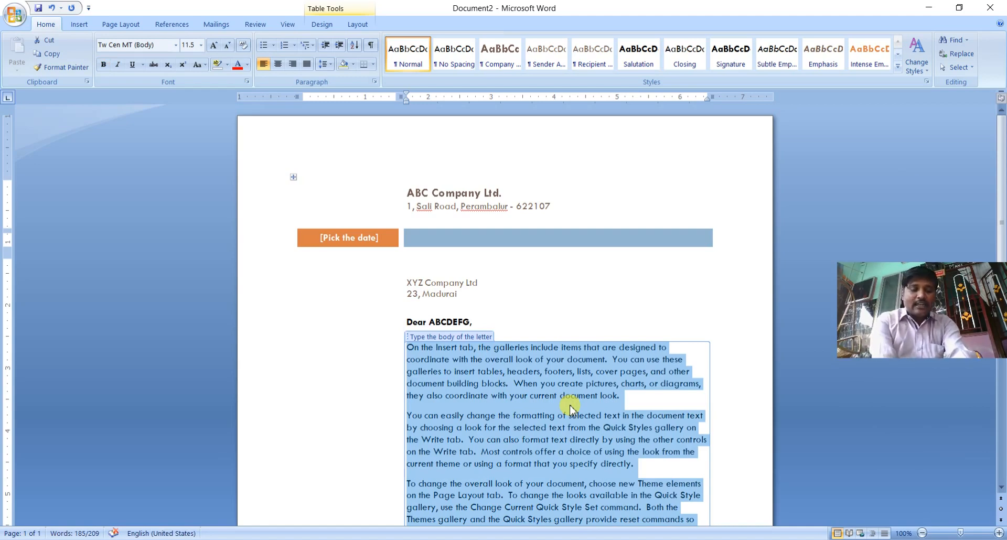
pyautogui.write('This is a trial Letter.')
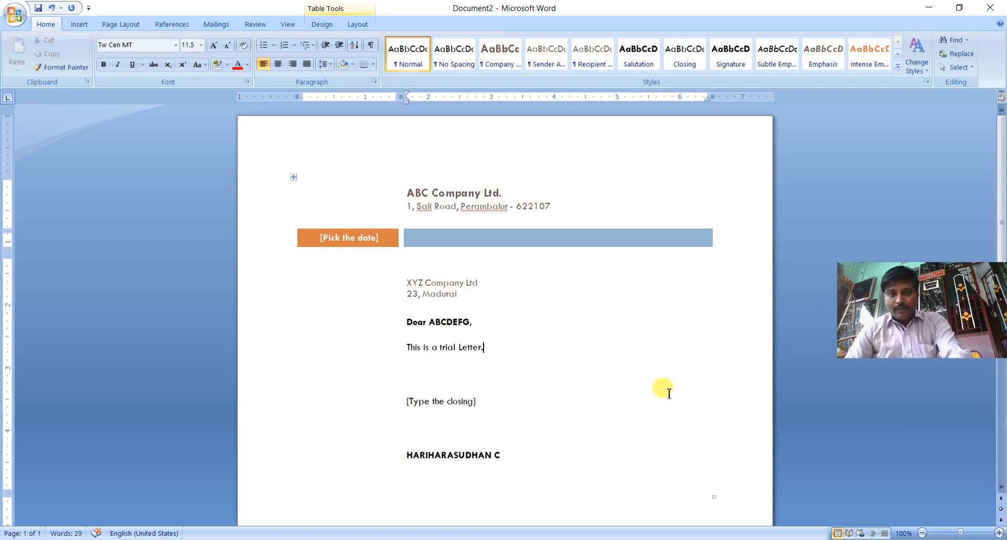
pyautogui.scroll(-4, 665, 393)
pyautogui.click(445, 277)
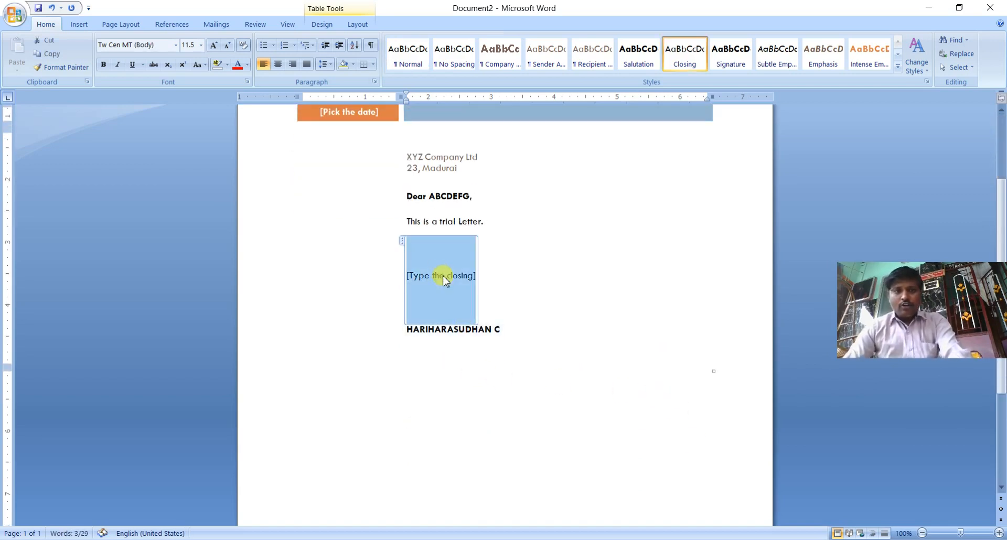
pyautogui.write('Thank you.')
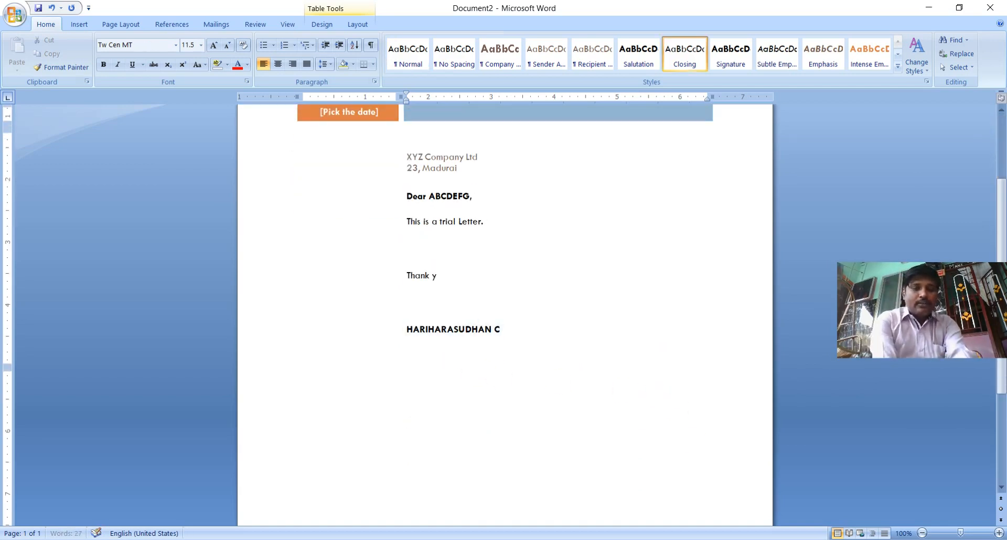
# - Insert "With Regards," in front of the sender's name in the signature line
pyautogui.press('Down')
pyautogui.press('Left')
pyautogui.press('Left')
pyautogui.press('Left')
pyautogui.press('Left')
pyautogui.press('Left')
pyautogui.press('Up')
pyautogui.press('Down')
pyautogui.press('Down')
pyautogui.click(408, 328)
pyautogui.write('With Reg')
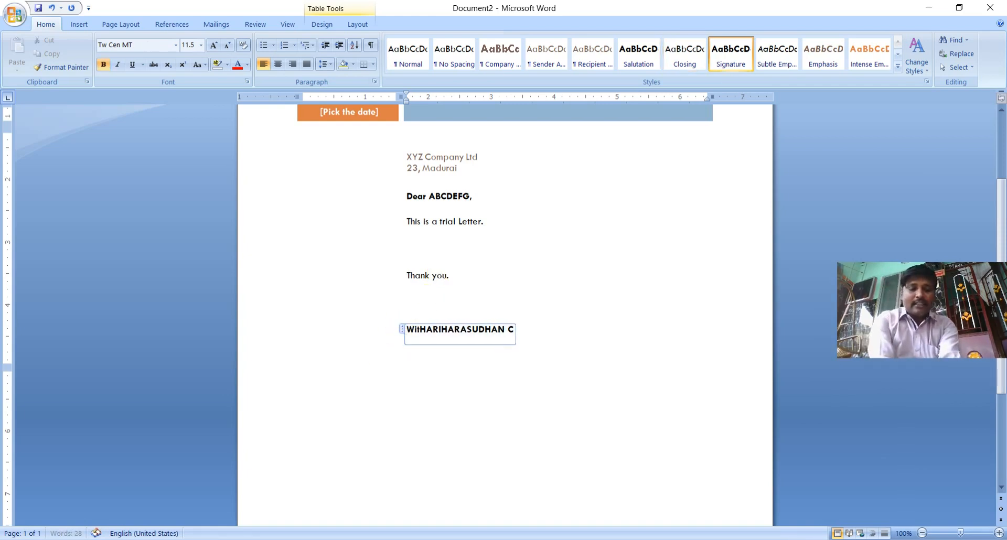
pyautogui.write('ards,')
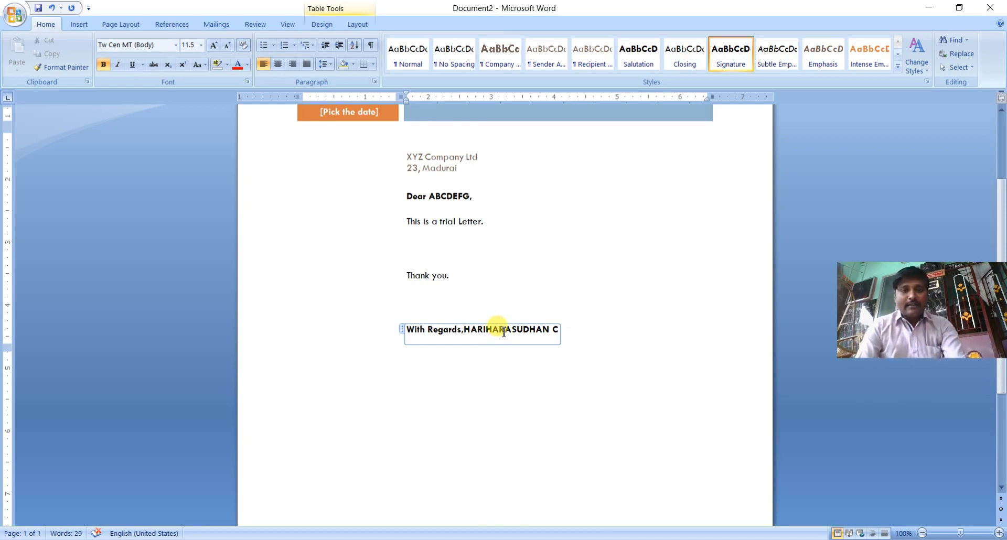
# - Delete the sender's name following "With Regards," in the signature line
pyautogui.press('Delete')
pyautogui.press('Delete')
pyautogui.press('Delete')
pyautogui.press('Delete')
pyautogui.press('Delete')
pyautogui.press('Delete')
pyautogui.press('Delete')
pyautogui.press('Delete')
pyautogui.press('Delete')
pyautogui.press('Delete')
pyautogui.press('Delete')
pyautogui.press('Delete')
pyautogui.press('Delete')
pyautogui.press('Delete')
pyautogui.press('Delete')
pyautogui.press('Delete')
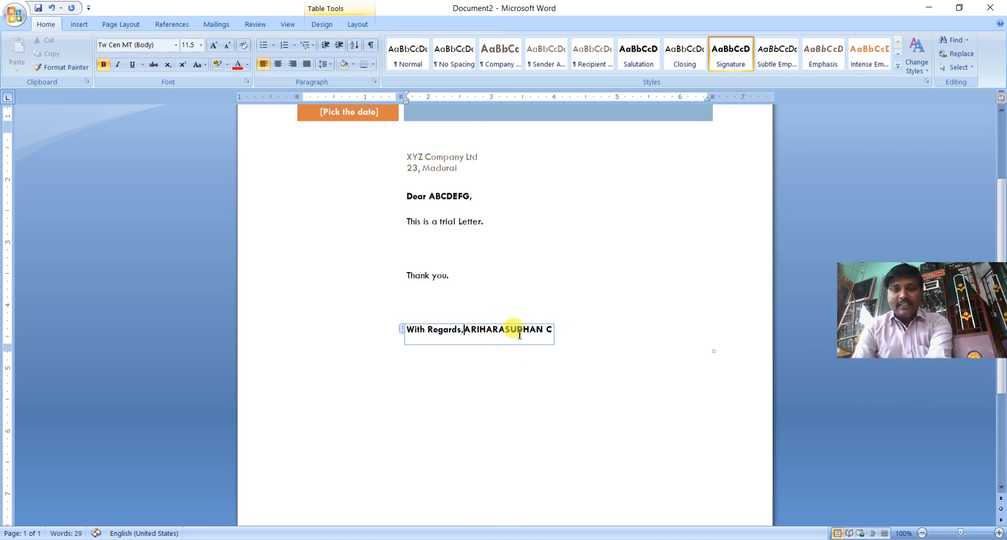
pyautogui.click(508, 355)
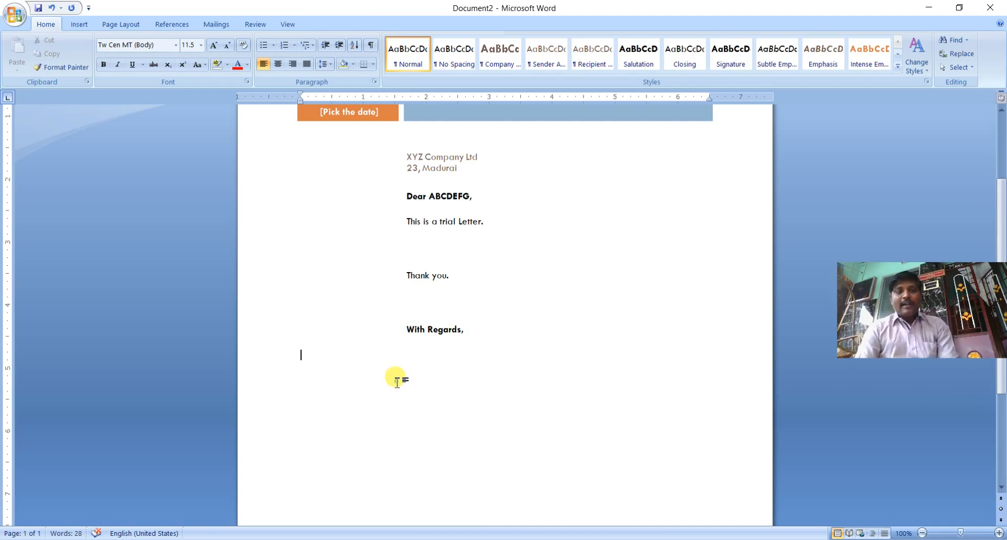
pyautogui.click(433, 331)
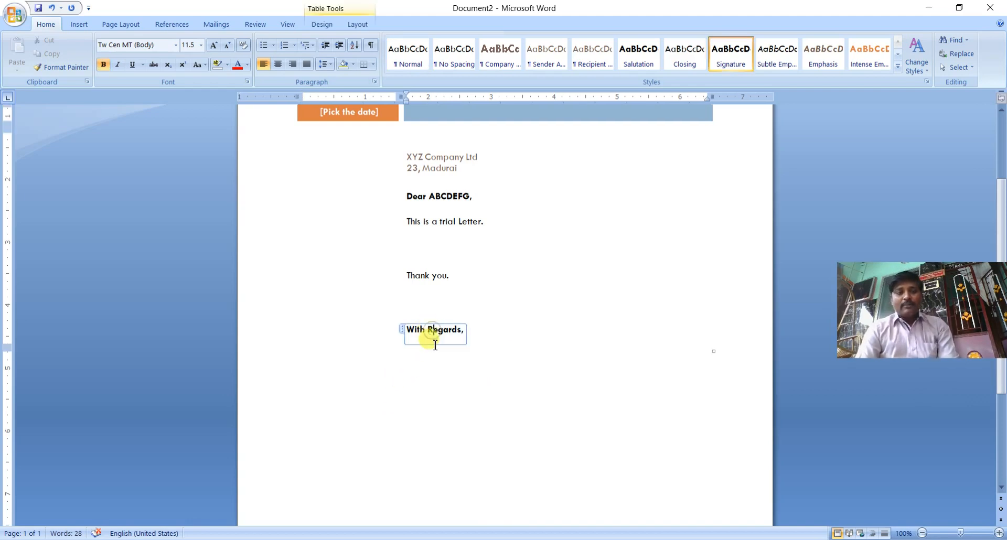
pyautogui.click(402, 331)
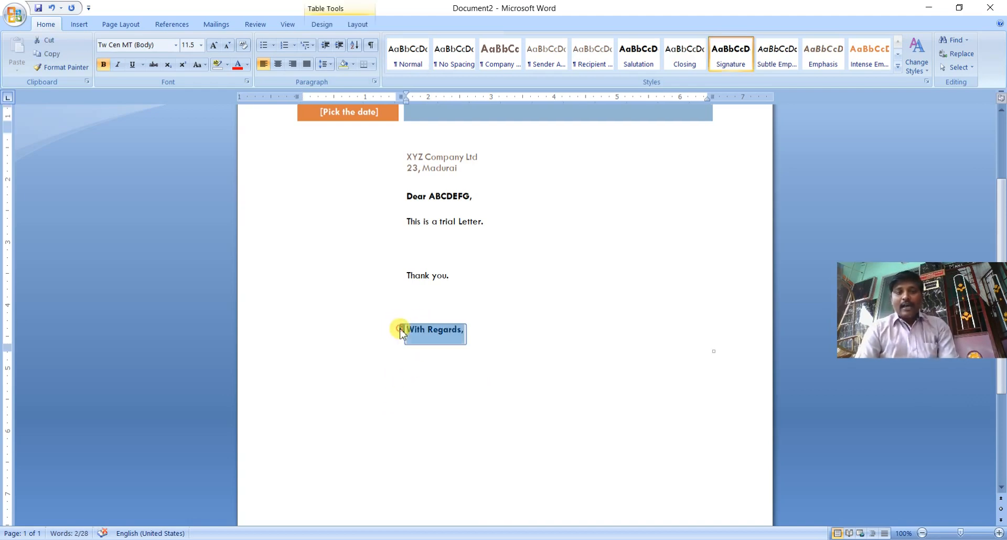
pyautogui.click(411, 354)
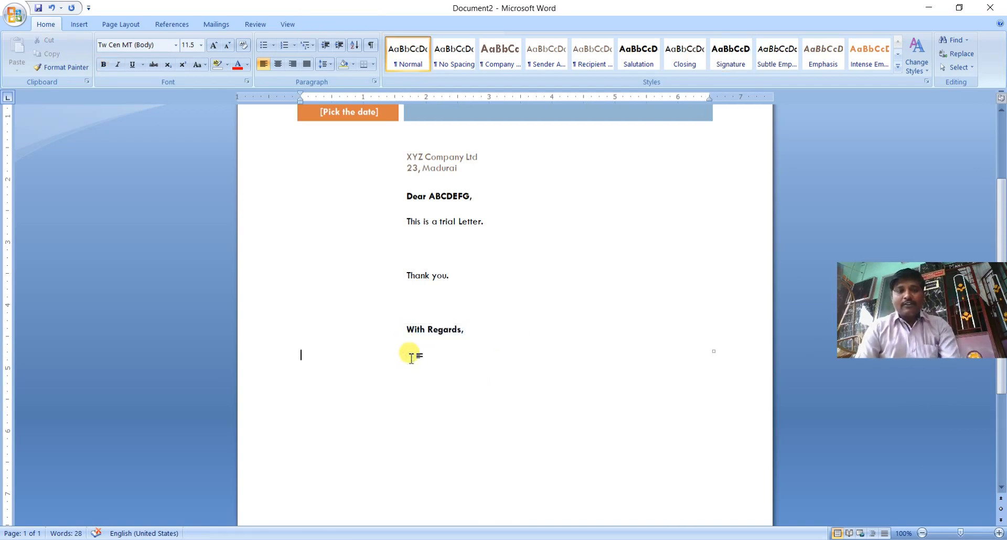
pyautogui.click(412, 330)
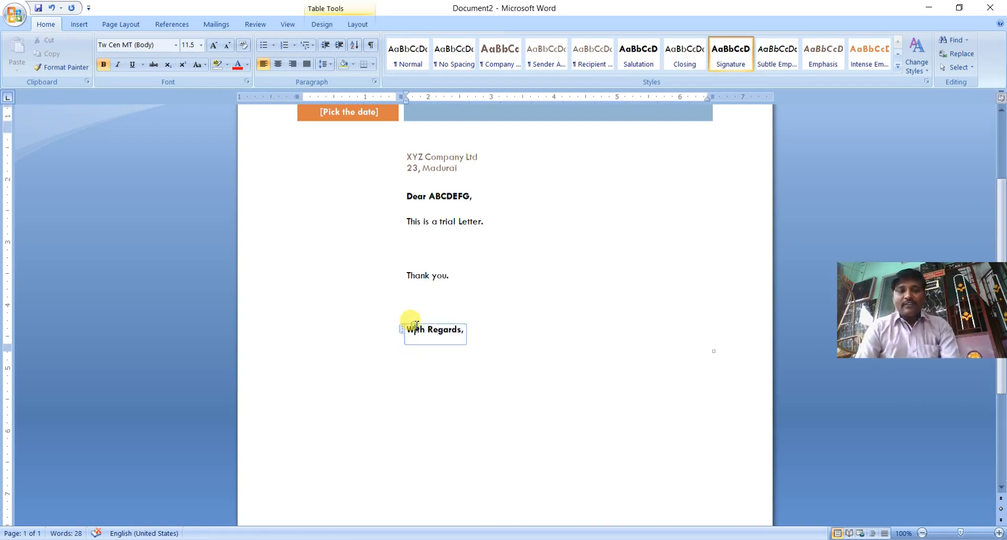
pyautogui.click(402, 330)
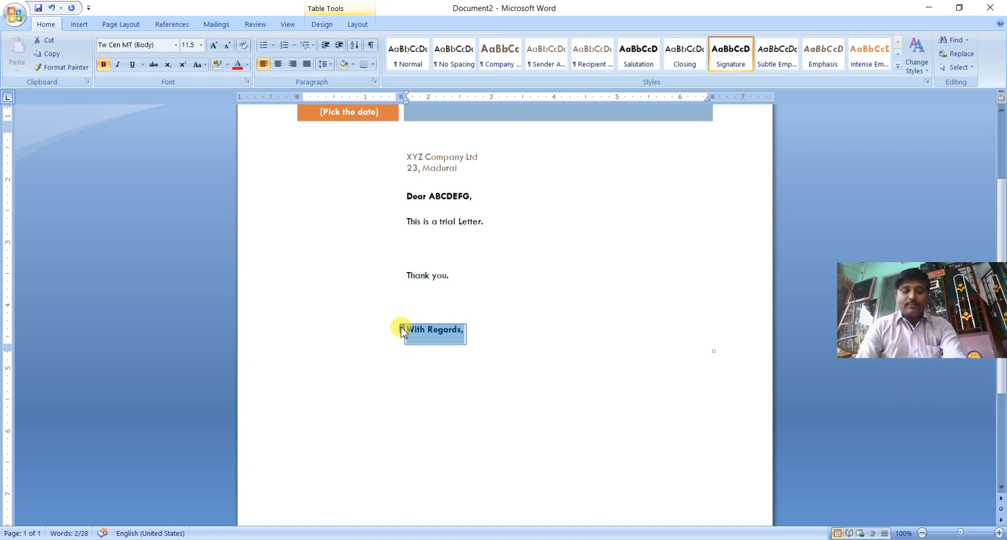
pyautogui.click(462, 333)
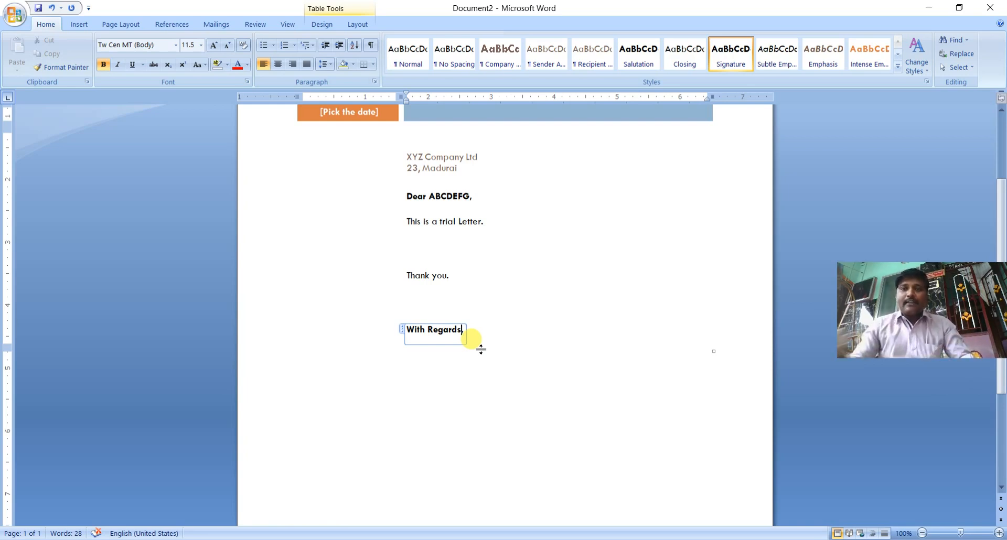
pyautogui.press('BackSpace')
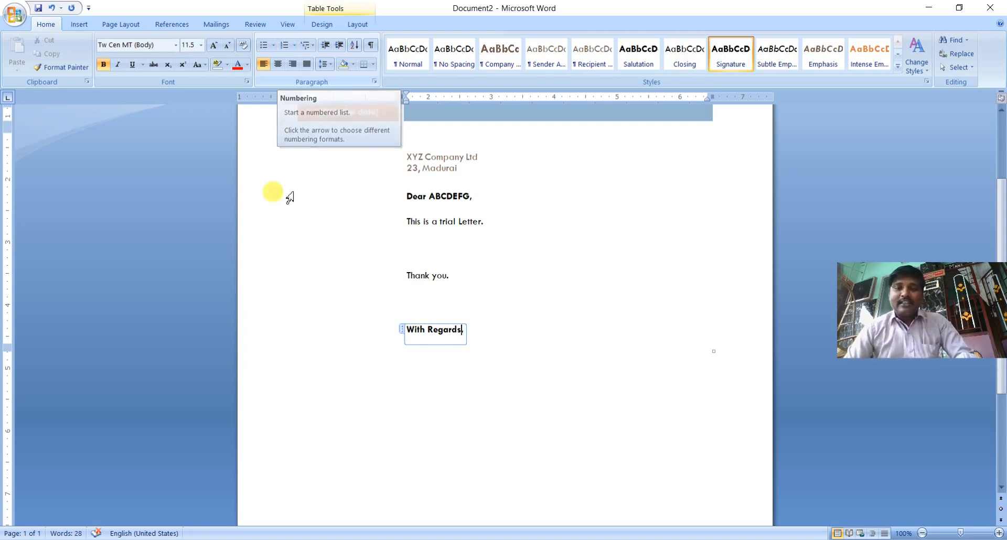
pyautogui.scroll(4, 522, 330)
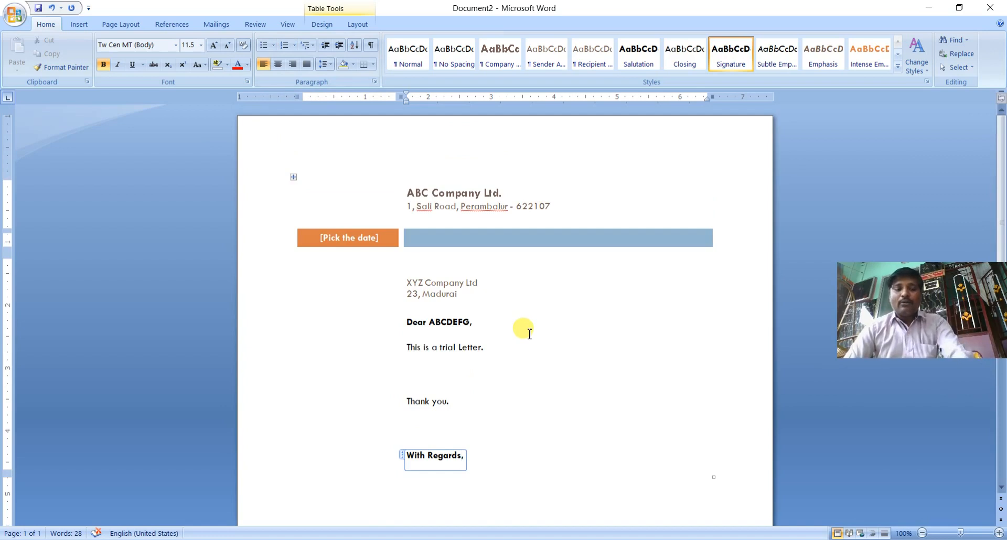